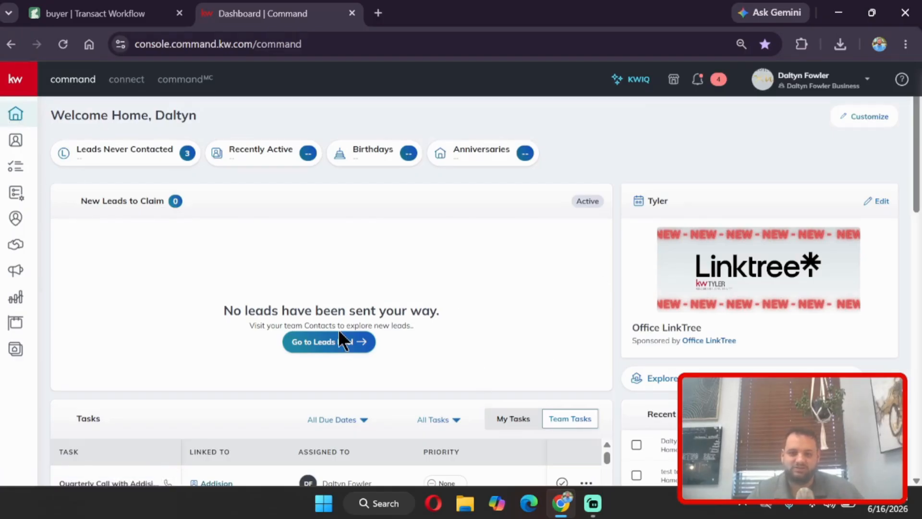
Open the account settings and check the Lone Wolf connection status among the connected applications
click(808, 87)
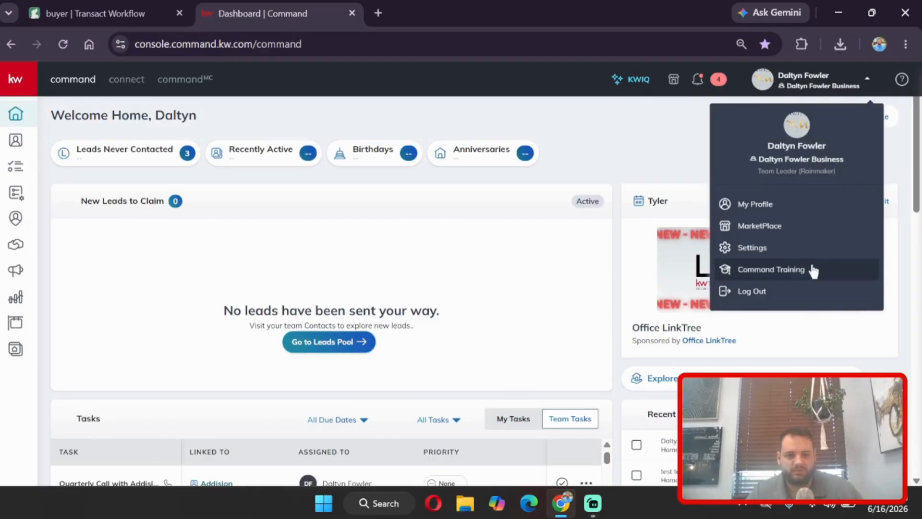
click(794, 256)
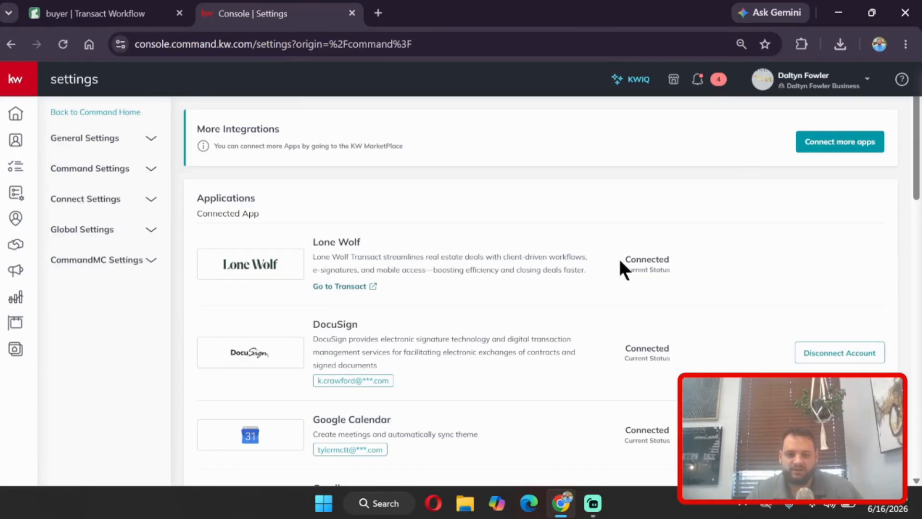
drag(617, 258, 705, 261)
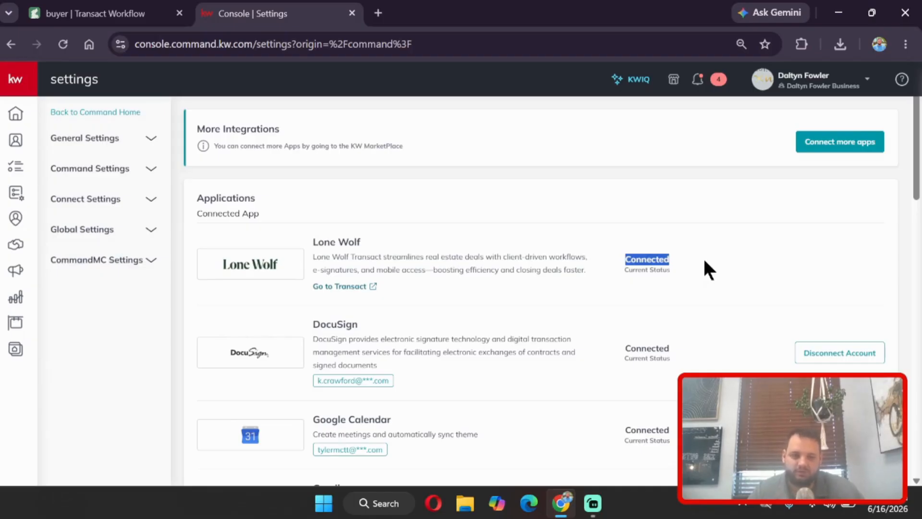
click(680, 273)
drag(624, 259, 671, 270)
click(523, 290)
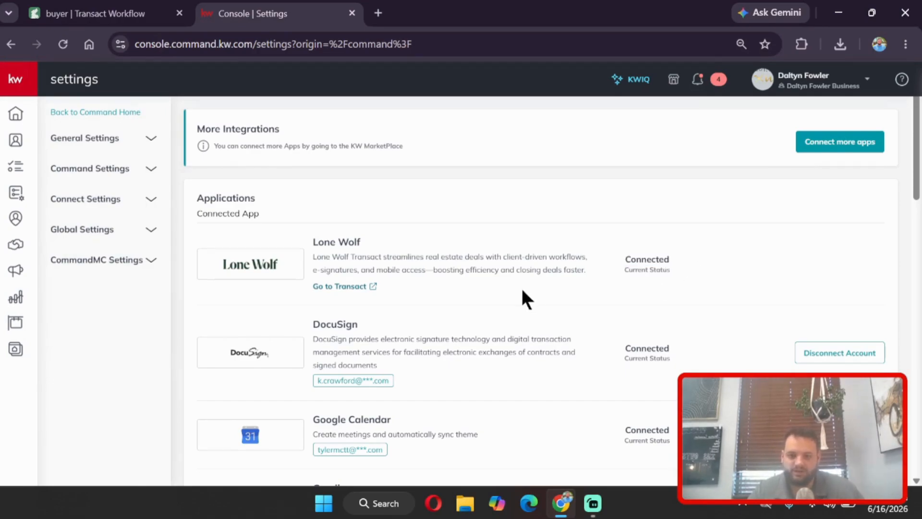
Launch Transact from the Lone Wolf integration entry and open its list of templates
click(325, 287)
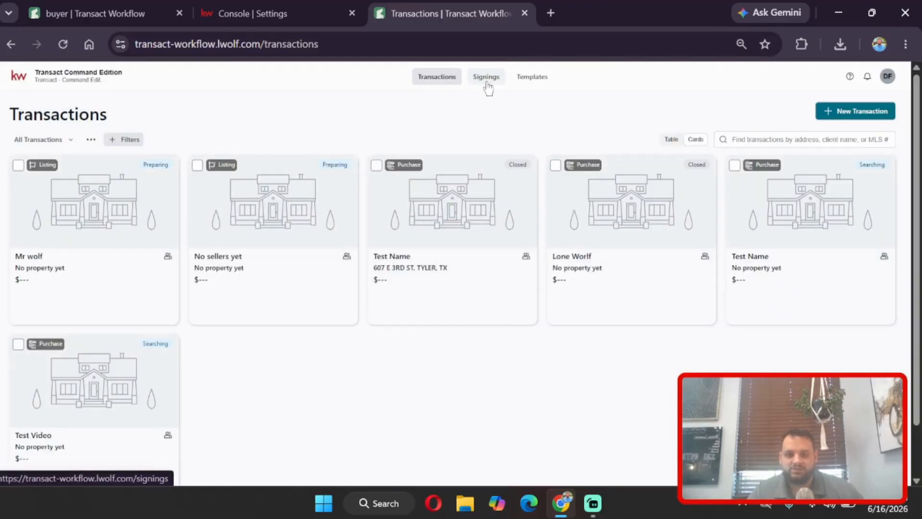
click(533, 77)
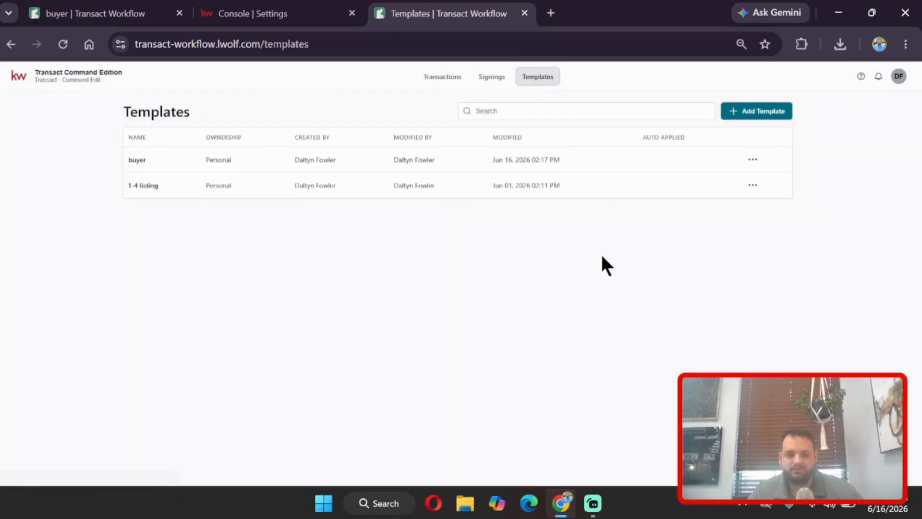
key(ctrl+plus)
key(ctrl+plus)
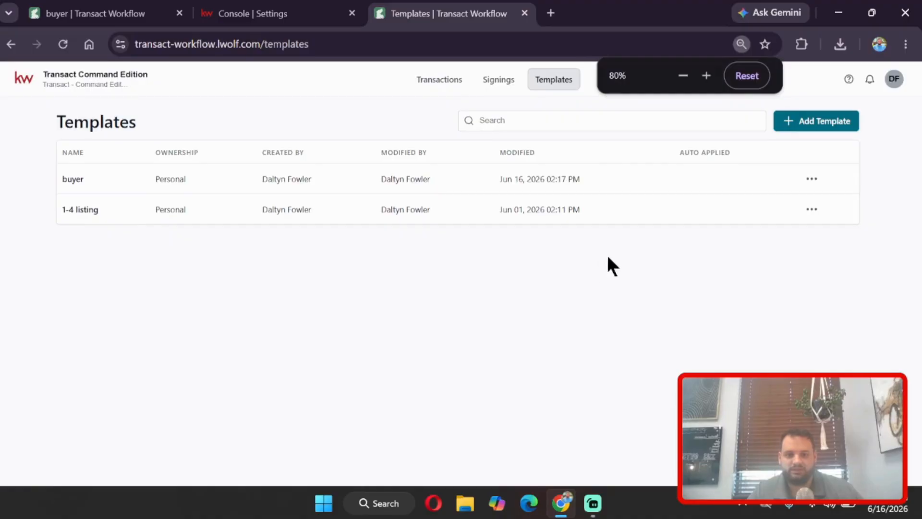
Start a new template and name it "1-4 Listing Res"
click(819, 126)
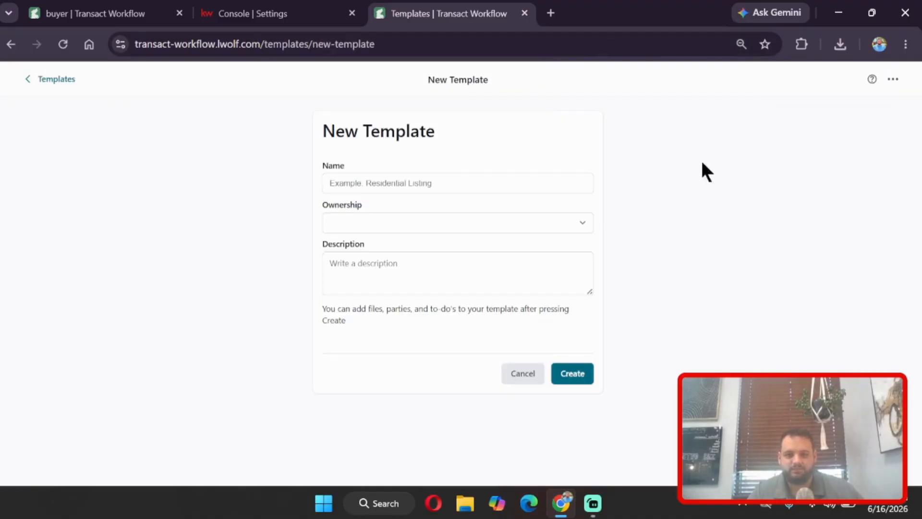
click(410, 183)
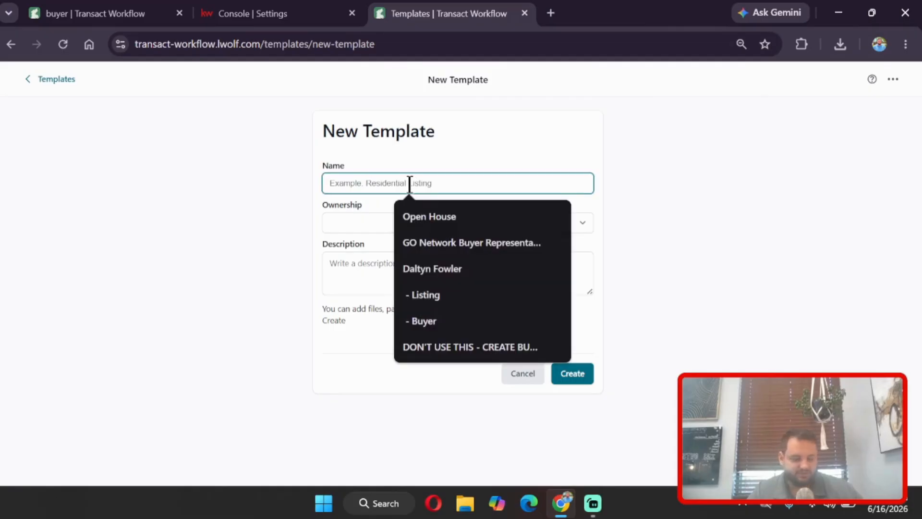
text(14-)
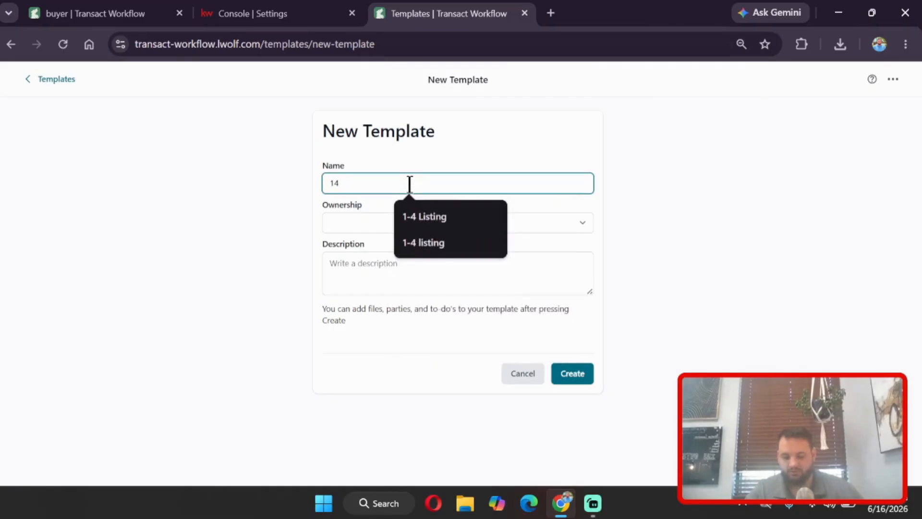
key(BackSpace)
key(BackSpace)
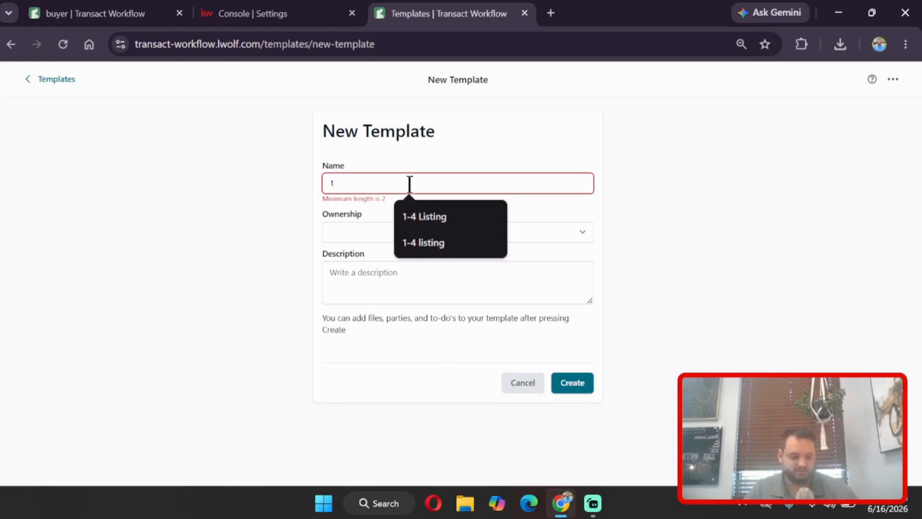
text(-4 )
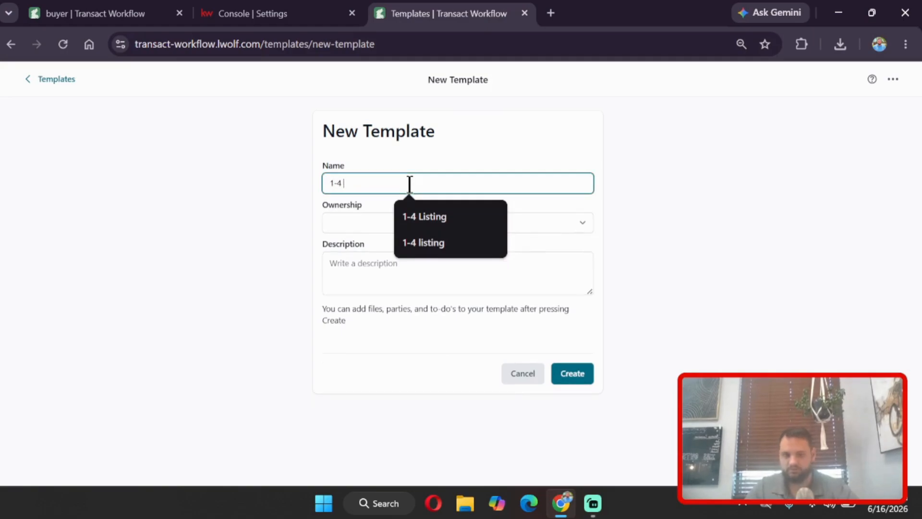
text(Listing Res)
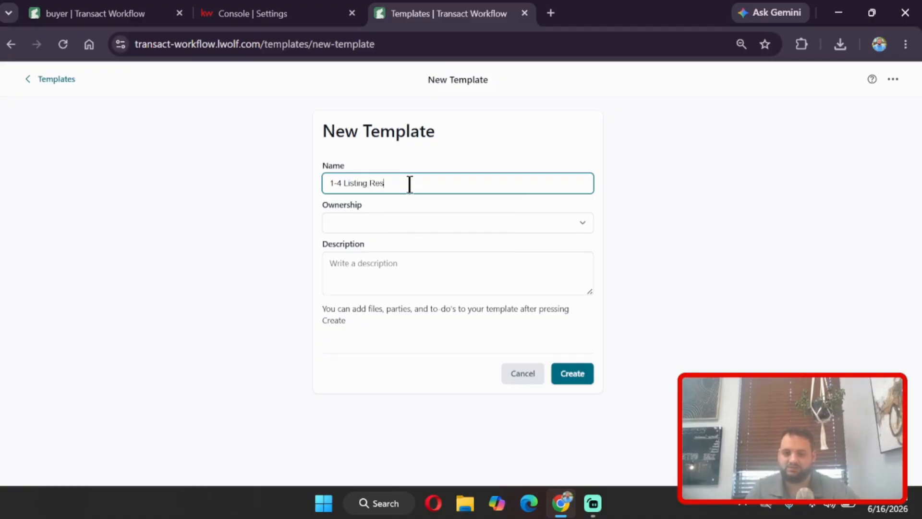
Set the new template's ownership to Personal and create it without a description
click(425, 220)
click(447, 249)
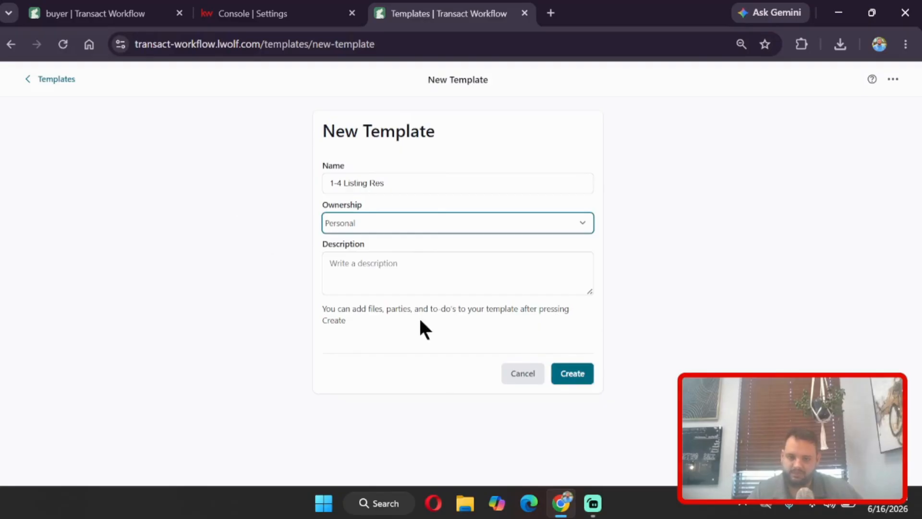
click(402, 278)
click(648, 282)
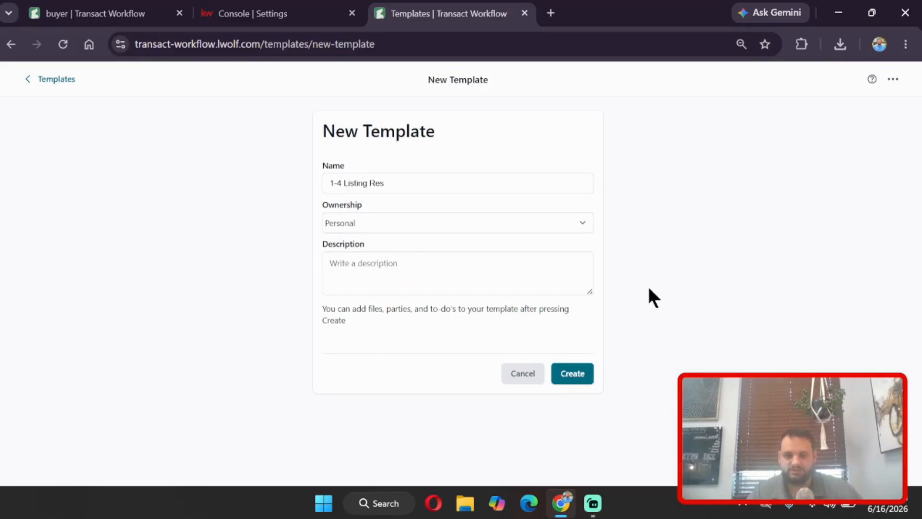
click(482, 262)
click(591, 372)
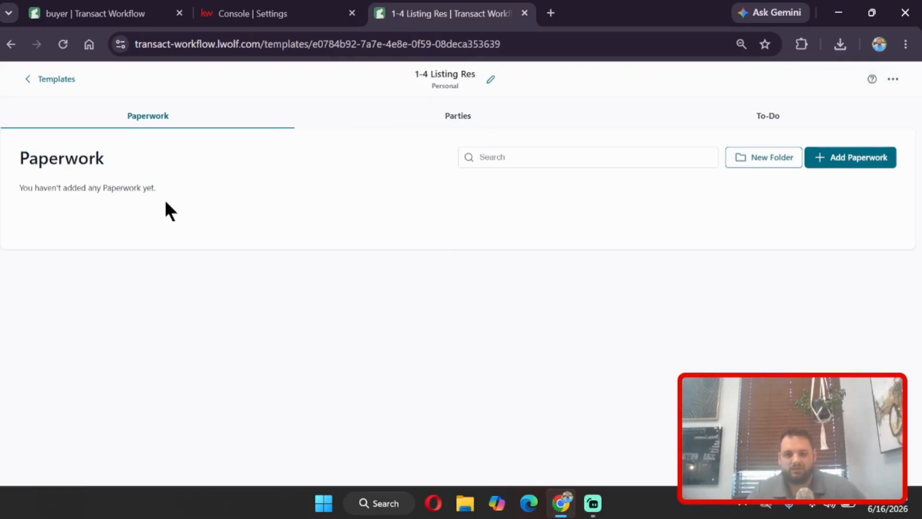
Search the form libraries for "iabs" and add Information about Brokerage Services (Seller/Landlord) - 11/25 to the template's paperwork
click(822, 162)
click(392, 182)
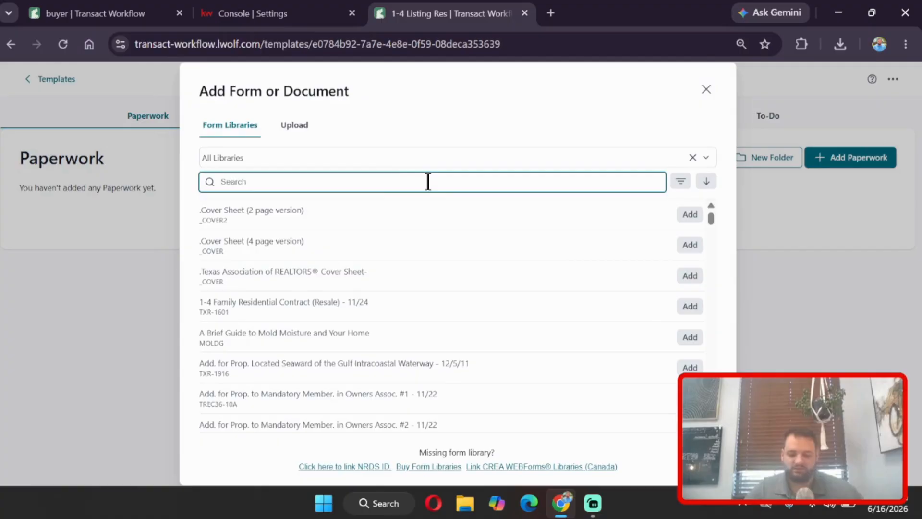
text(iabs)
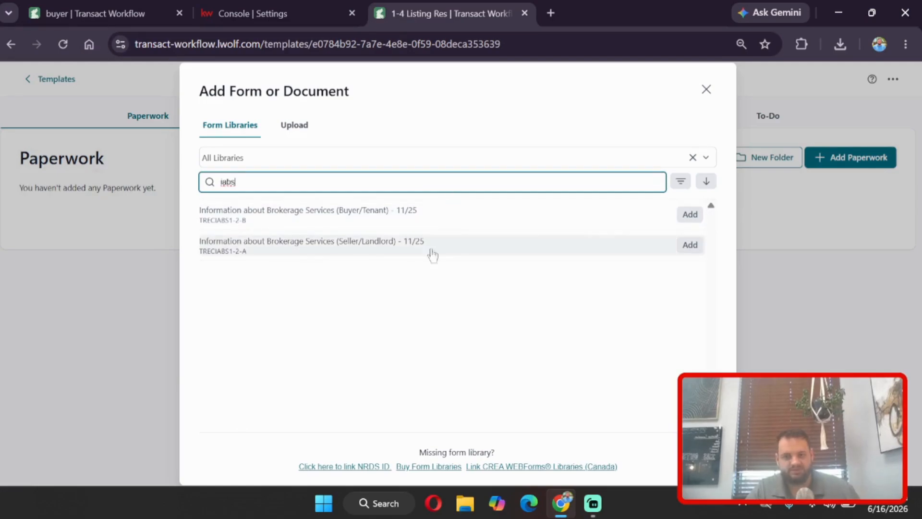
click(691, 246)
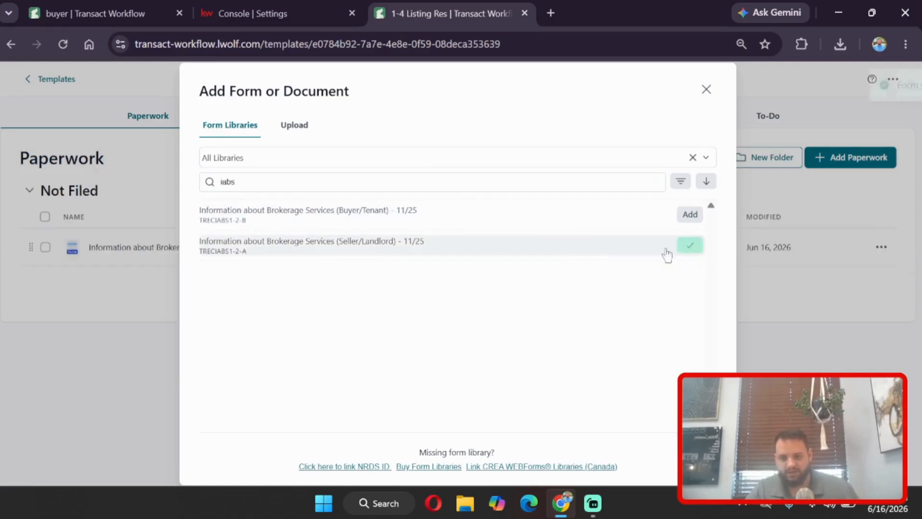
Search the form libraries for "wire fra" and add the Wire Fraud Warning (Seller) - 2/18 form
double_click(341, 181)
key(BackSpace)
text(wi)
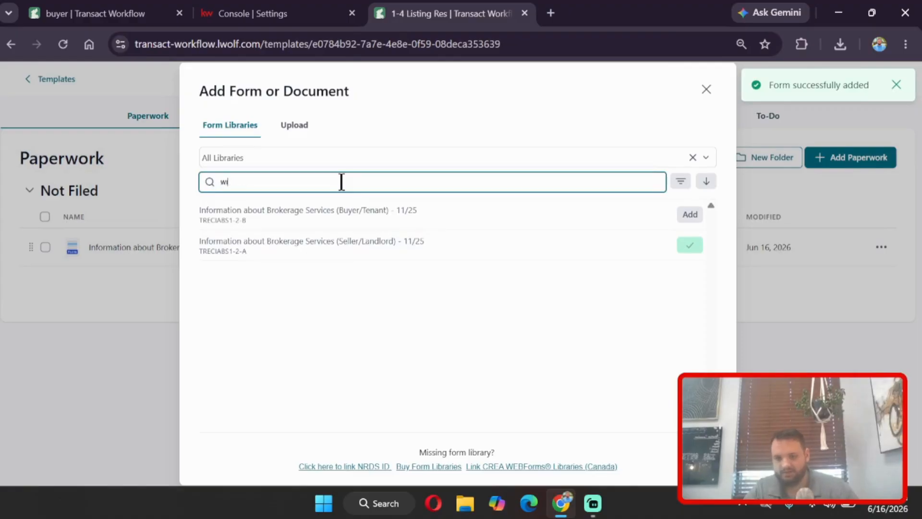
text(re fra)
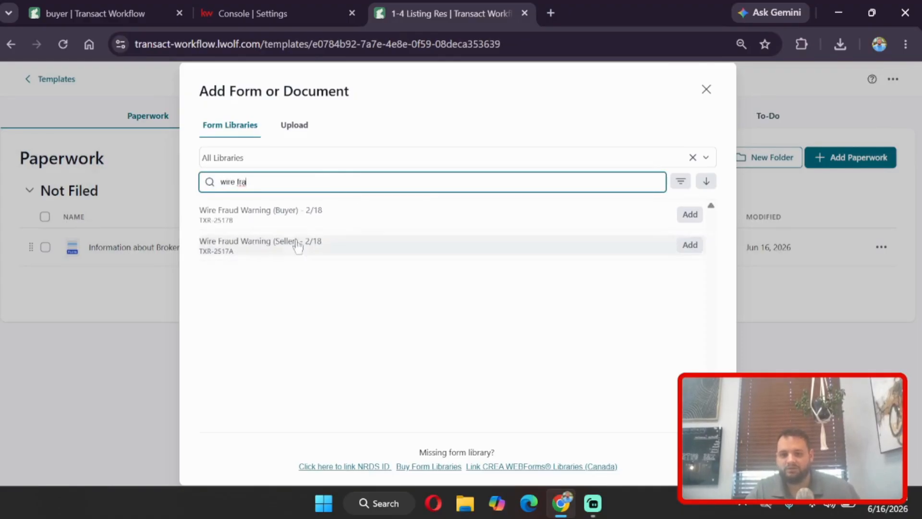
click(697, 247)
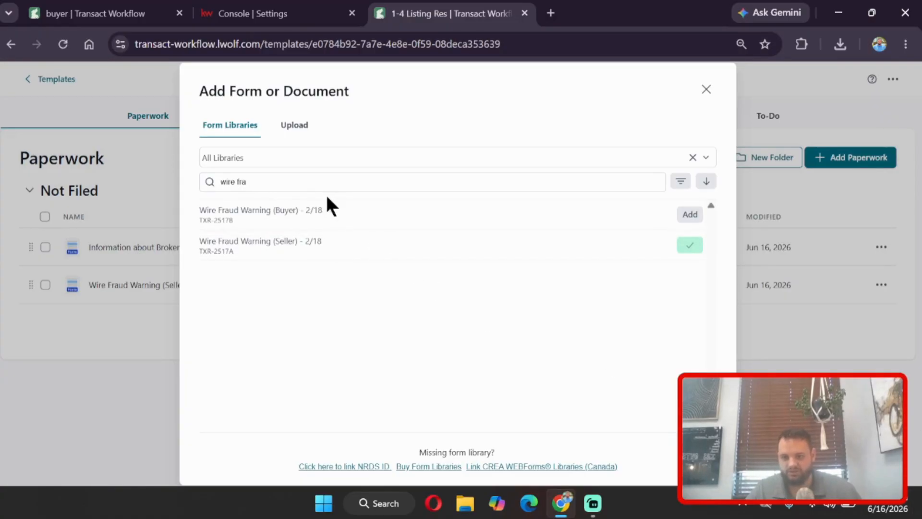
Search the form libraries for "1101", dismiss the Malwarebytes notification, and add the Residential Real Estate Listing Agreement - Exclusive Right to Sell
double_click(339, 183)
key(ctrl+a)
key(BackSpace)
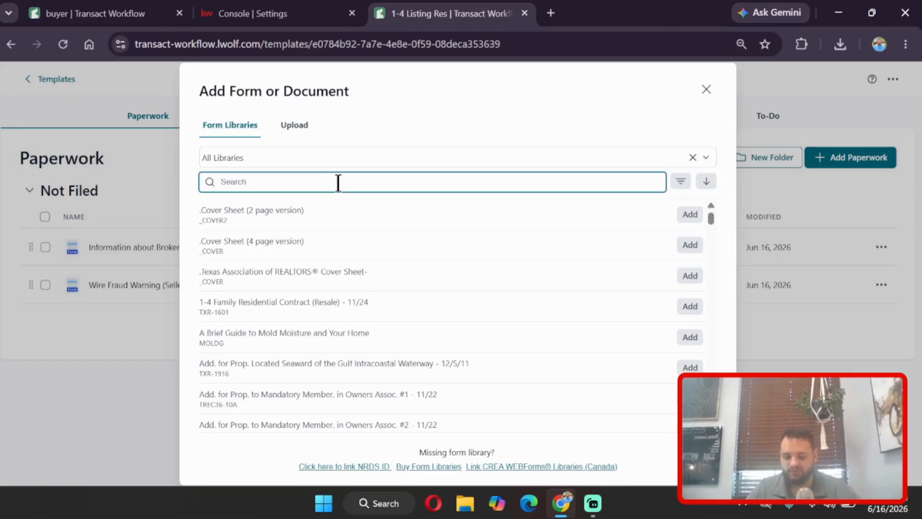
text(1101)
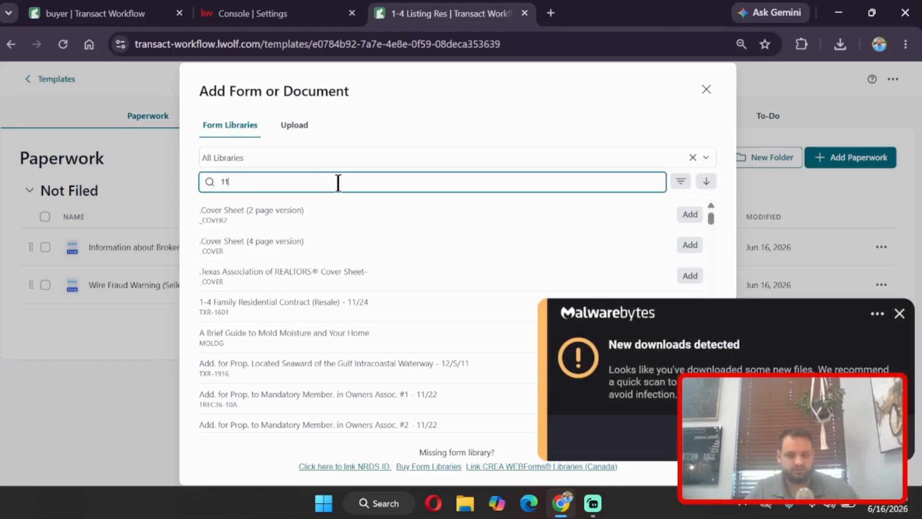
click(899, 314)
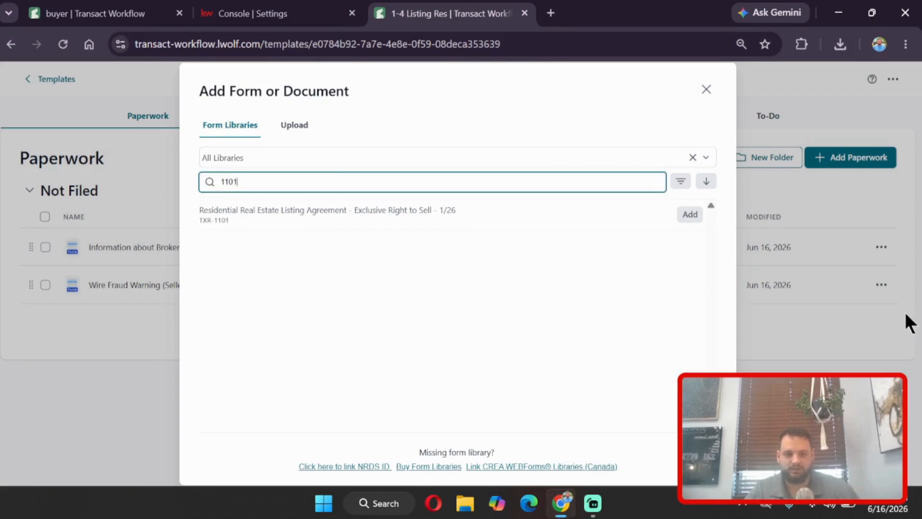
click(898, 296)
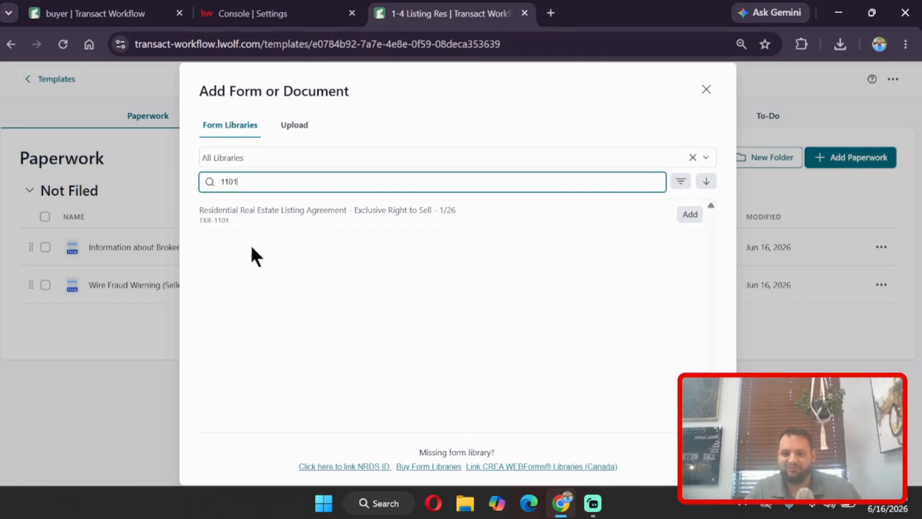
click(690, 214)
Preview the first page of the Residential Real Estate Listing Agreement form and return to the form libraries
double_click(223, 220)
scroll(542, 265, down, 4)
scroll(543, 264, up, 5)
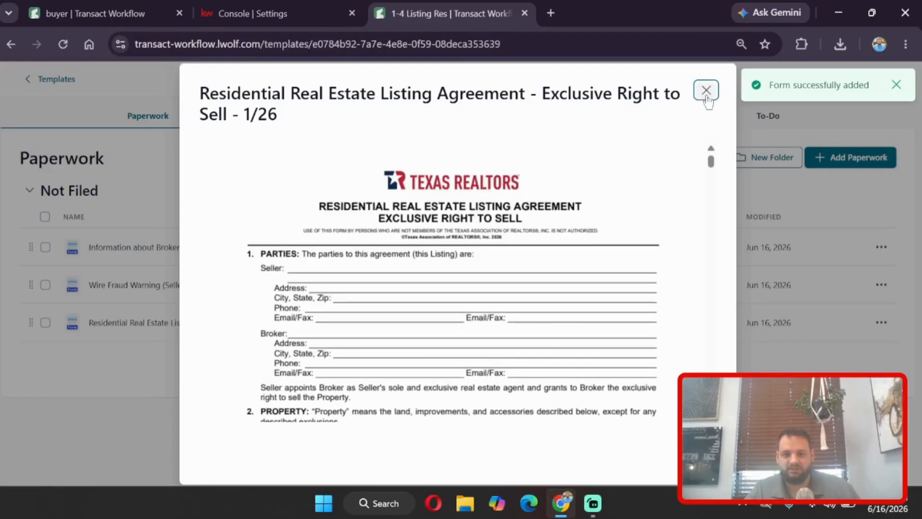
click(706, 96)
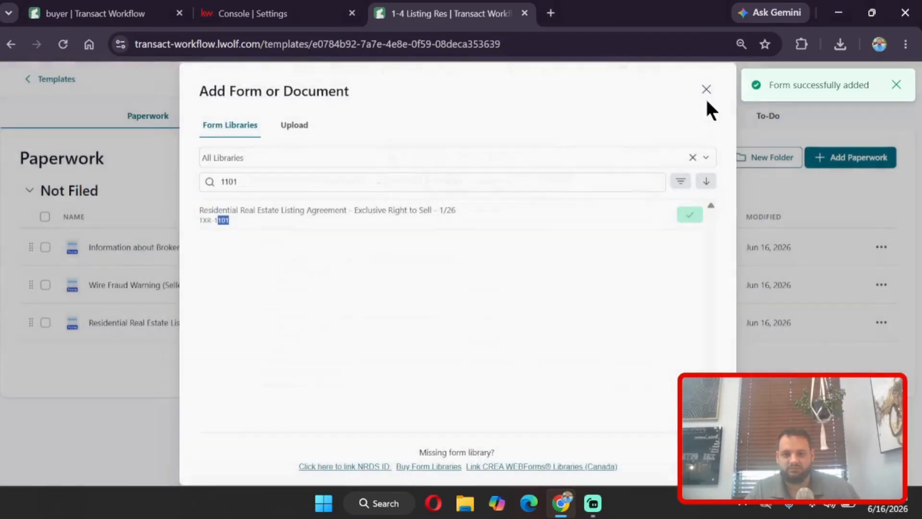
Search the form libraries for "amen", add the Amendment - 11/24 form, and return to the template's paperwork list
click(345, 183)
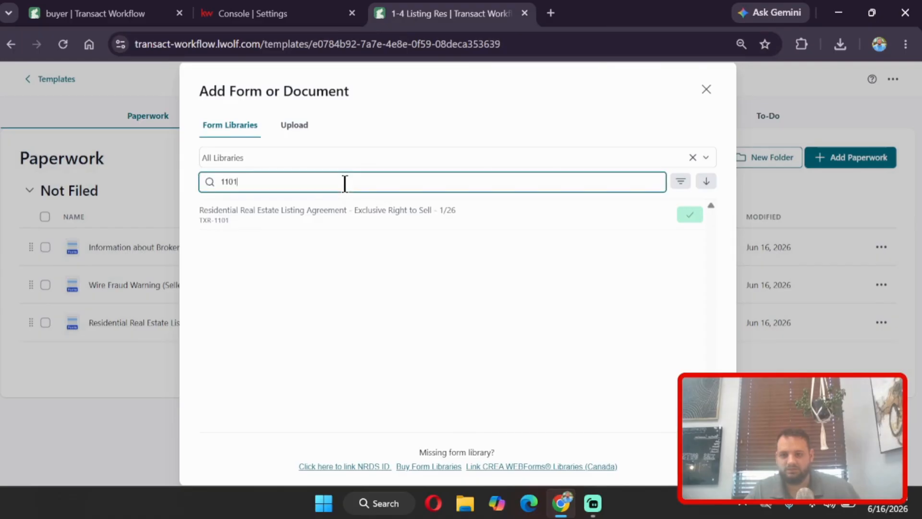
key(ctrl+a)
key(BackSpace)
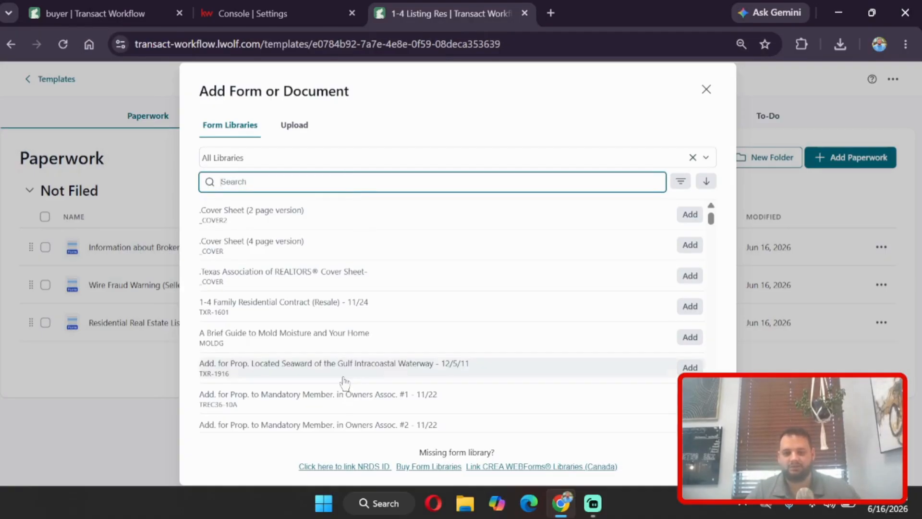
text(aem)
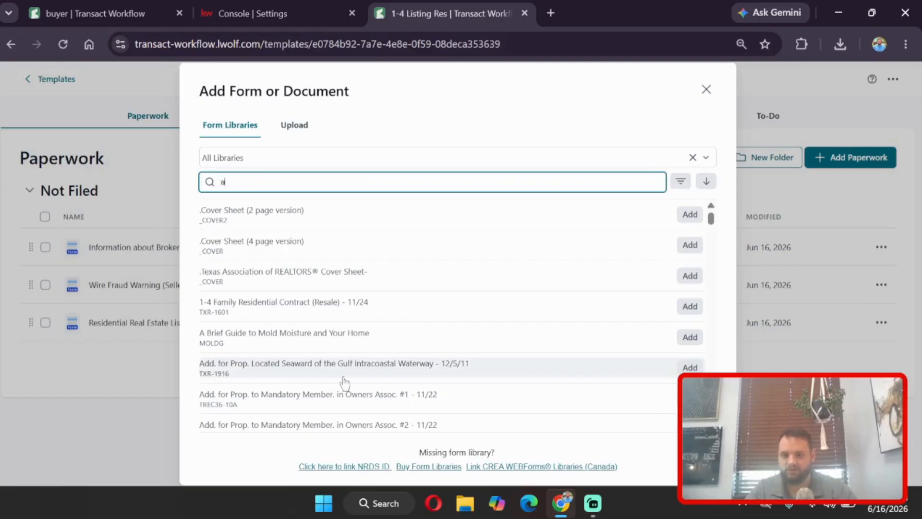
key(BackSpace)
key(BackSpace)
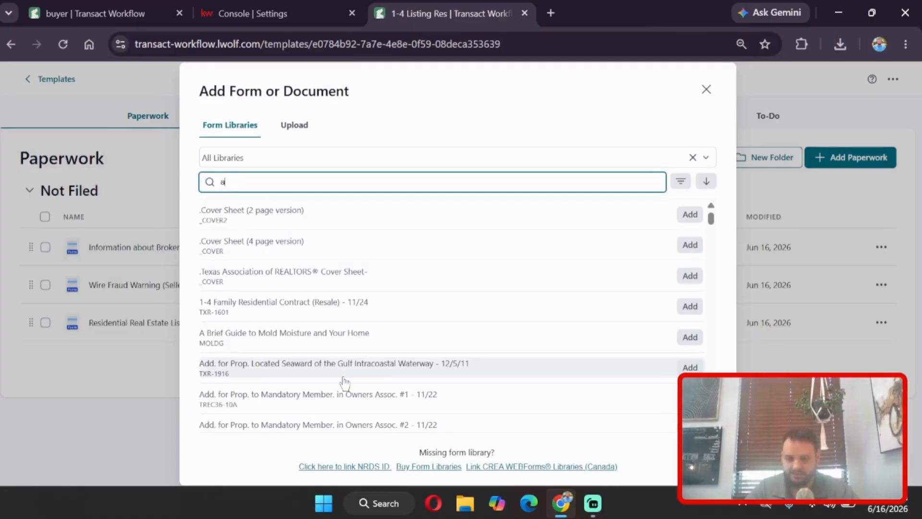
key(BackSpace)
text(amen)
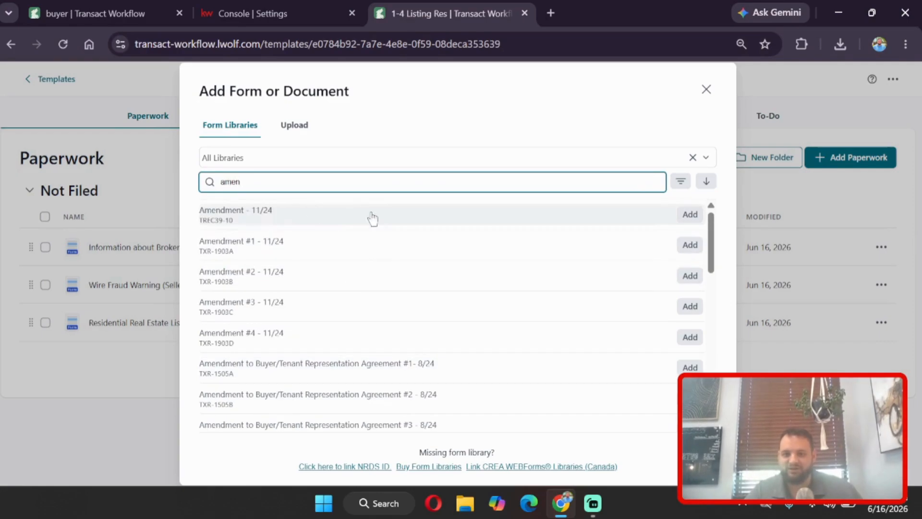
click(694, 216)
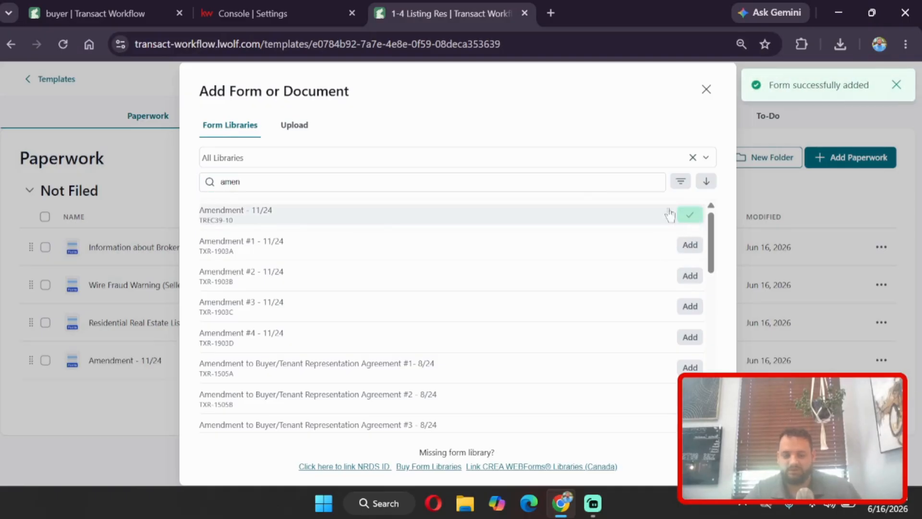
click(706, 89)
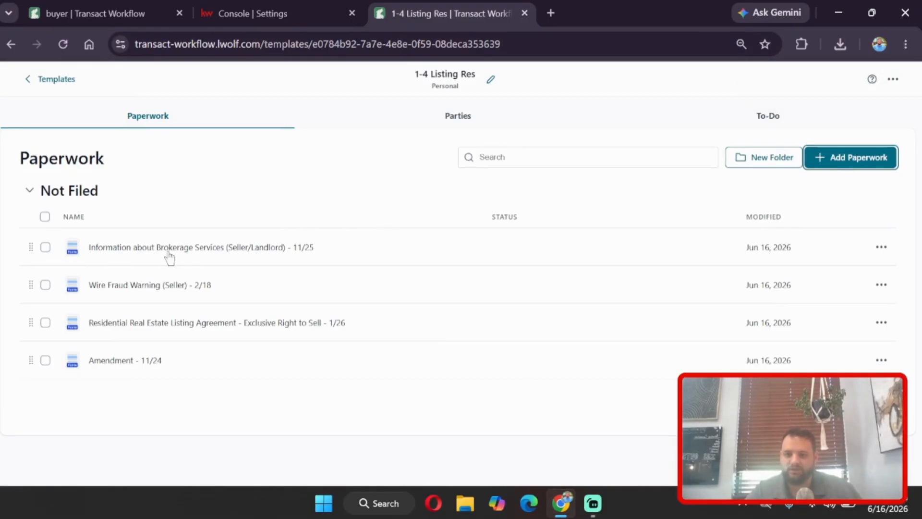
Examine the Information about Brokerage Services (Seller/Landlord) form, including its license holder contact fields, and return to the template
click(196, 248)
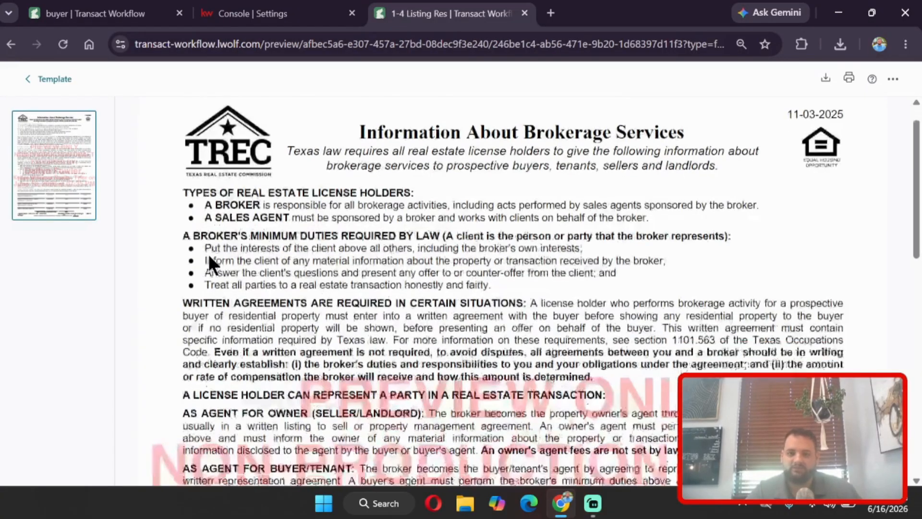
scroll(208, 254, down, 15)
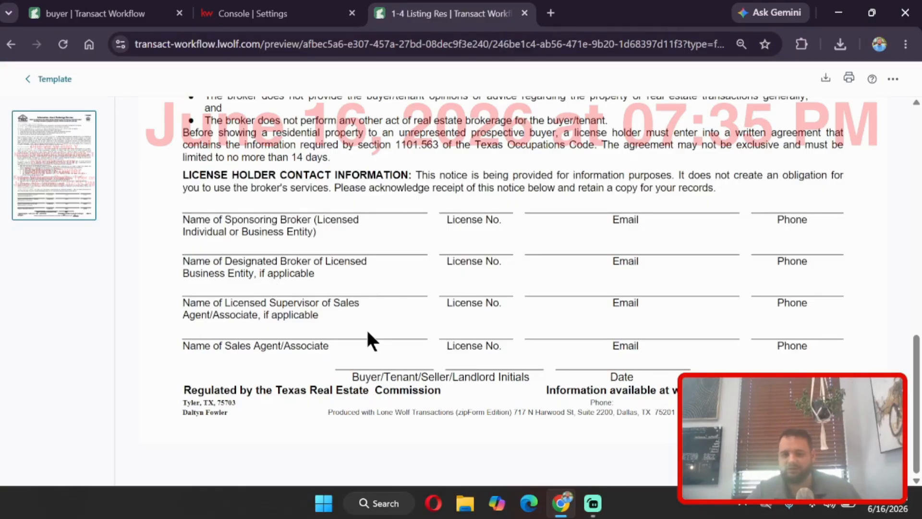
scroll(366, 328, up, 15)
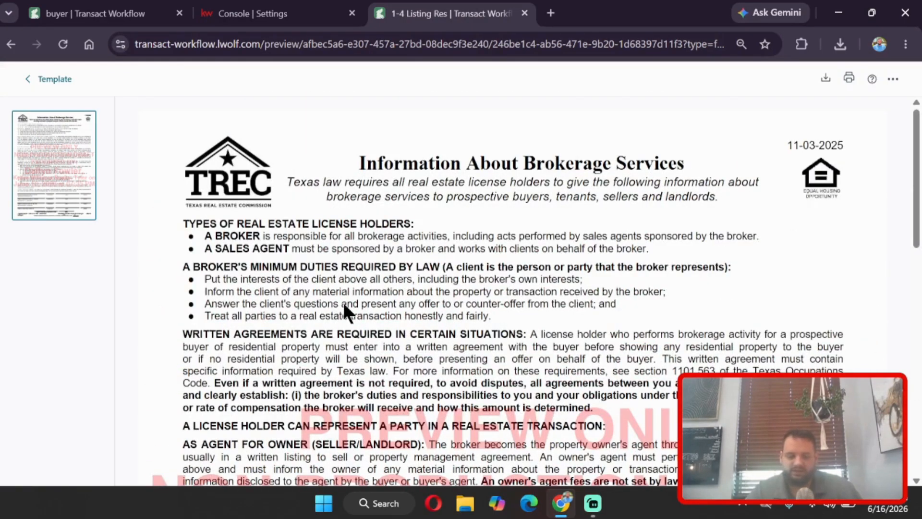
scroll(336, 312, down, 10)
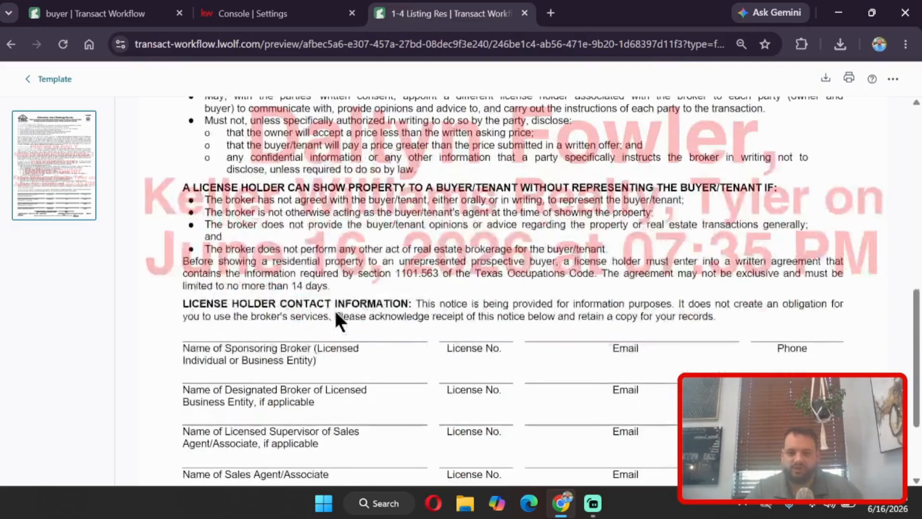
scroll(336, 314, down, 3)
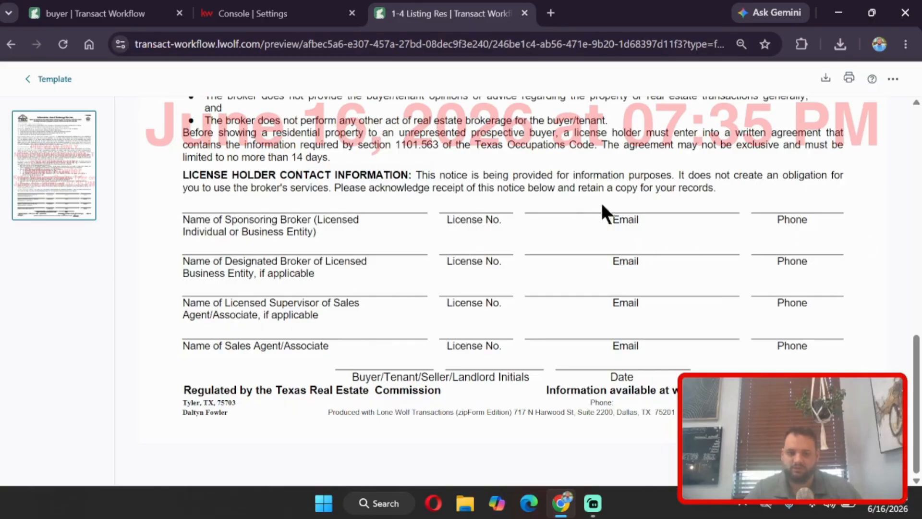
scroll(559, 355, up, 7)
key(ctrl+minus)
key(ctrl+minus)
key(ctrl+plus)
key(ctrl+plus)
key(ctrl+plus)
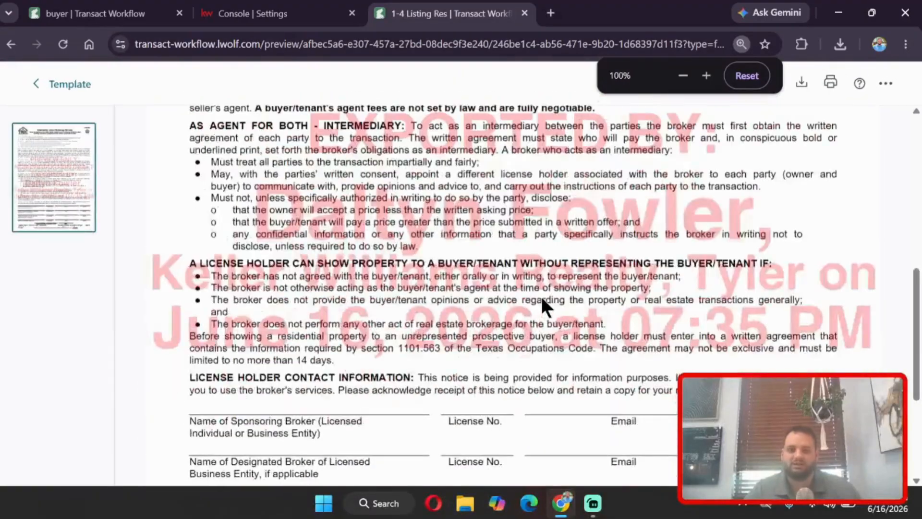
scroll(541, 299, up, 5)
scroll(543, 299, down, 1)
scroll(542, 296, down, 10)
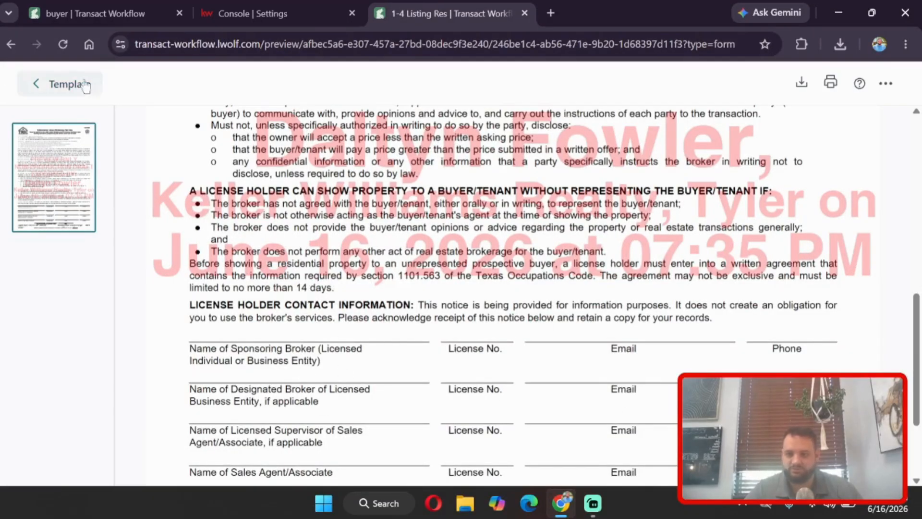
scroll(604, 304, down, 2)
scroll(608, 304, up, 10)
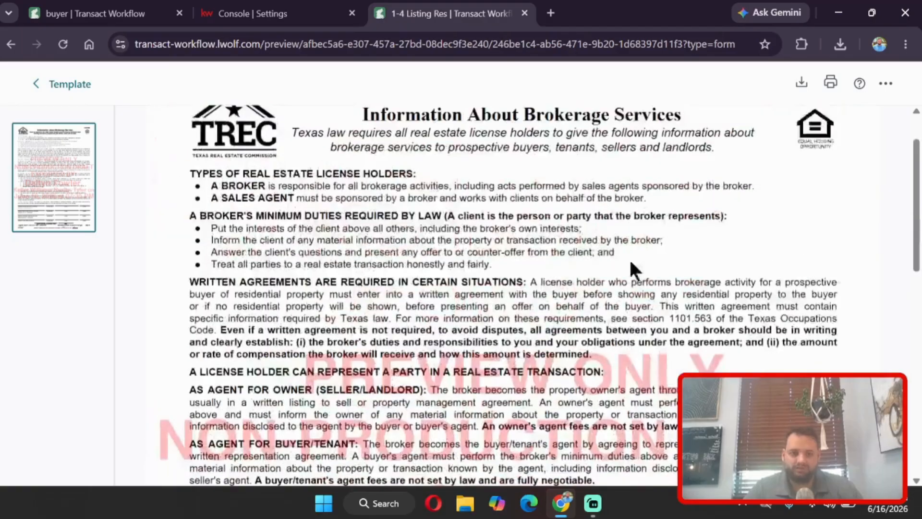
click(58, 90)
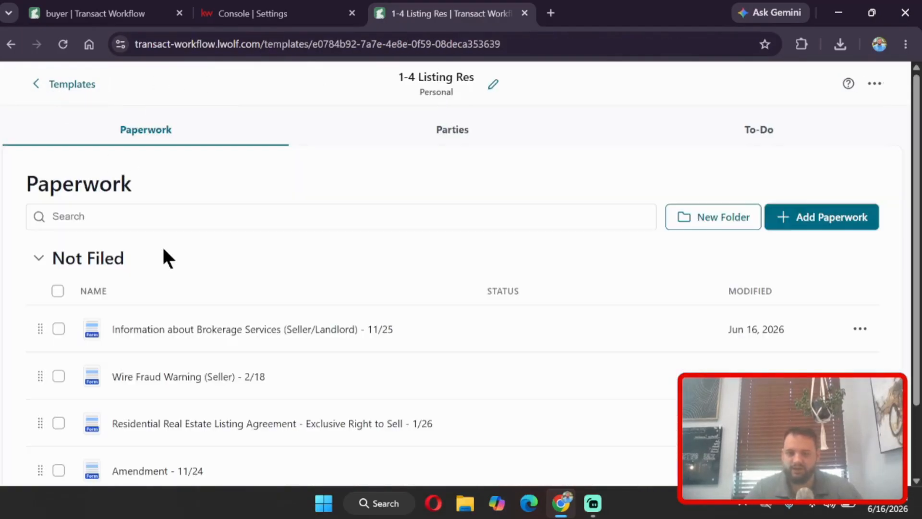
scroll(162, 244, down, 3)
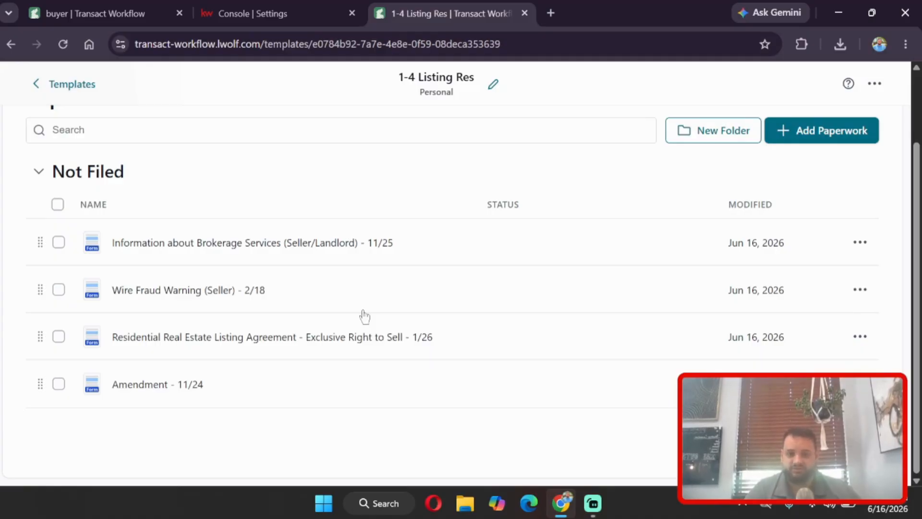
scroll(362, 315, up, 2)
scroll(345, 307, up, 1)
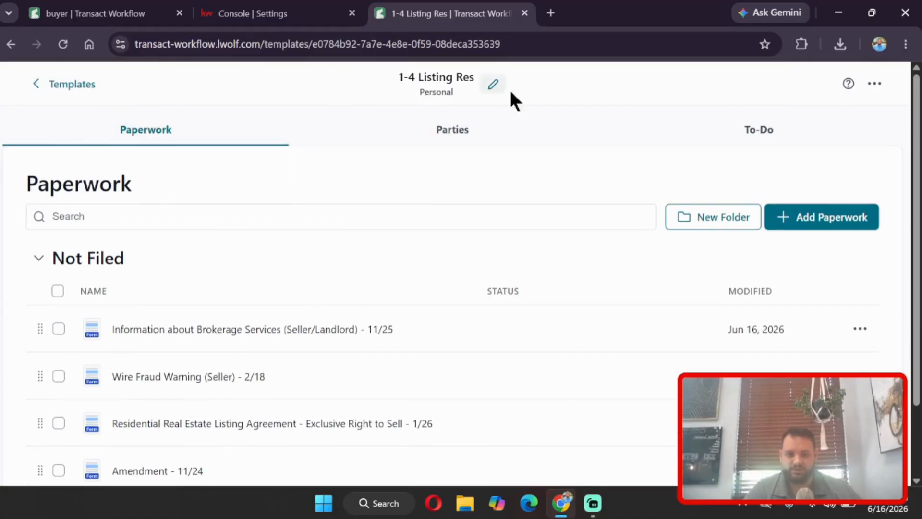
scroll(215, 354, down, 2)
scroll(215, 354, up, 2)
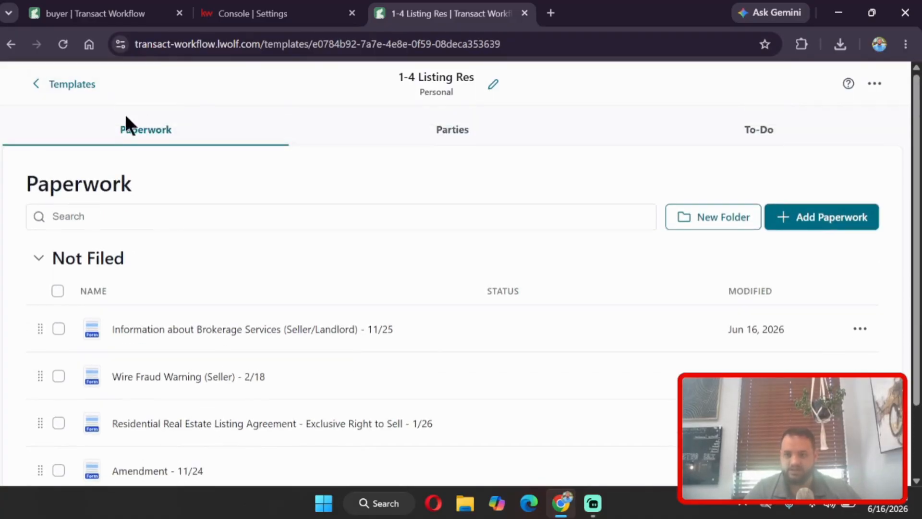
Return to the templates list and create a new template named "Buyer" with Personal ownership
click(72, 84)
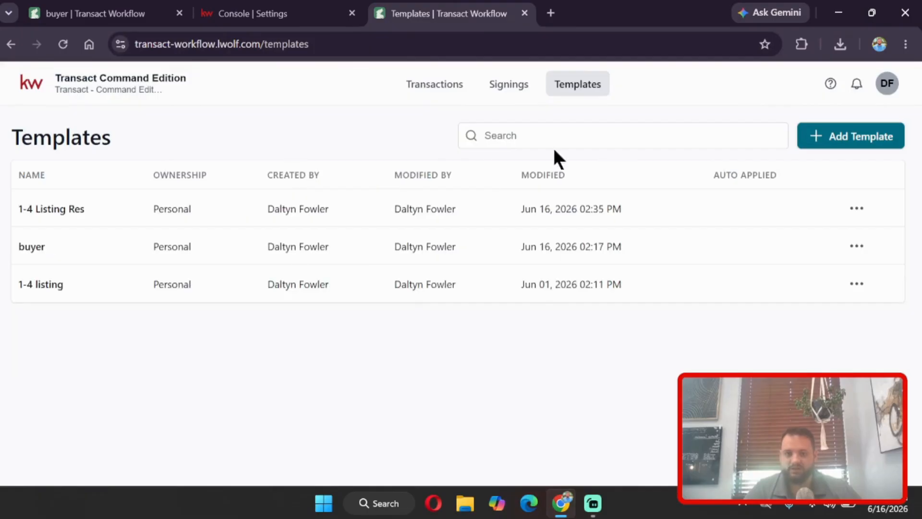
click(848, 137)
click(482, 210)
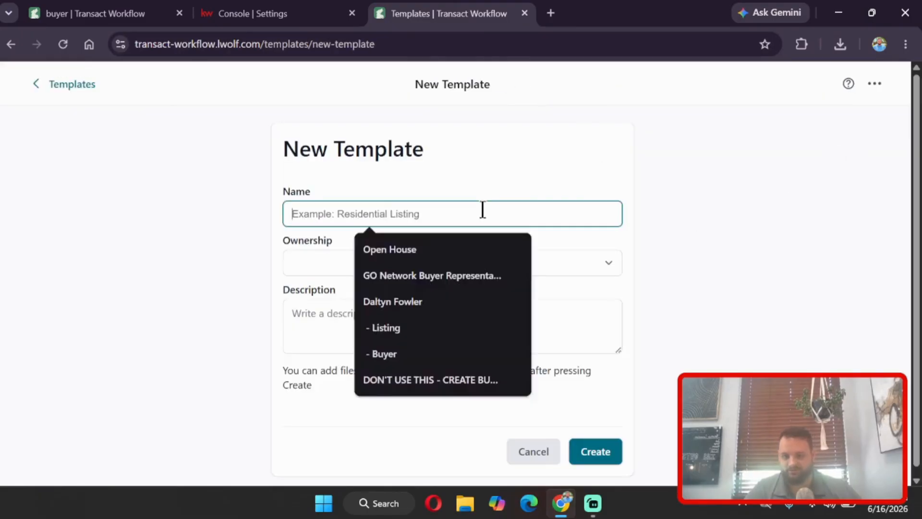
text(Buyert)
click(449, 176)
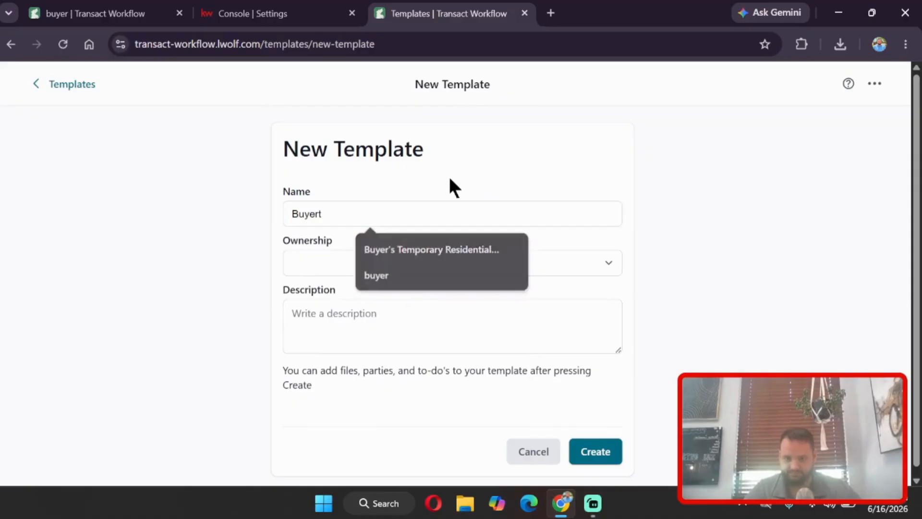
click(417, 214)
key(BackSpace)
click(496, 164)
click(498, 257)
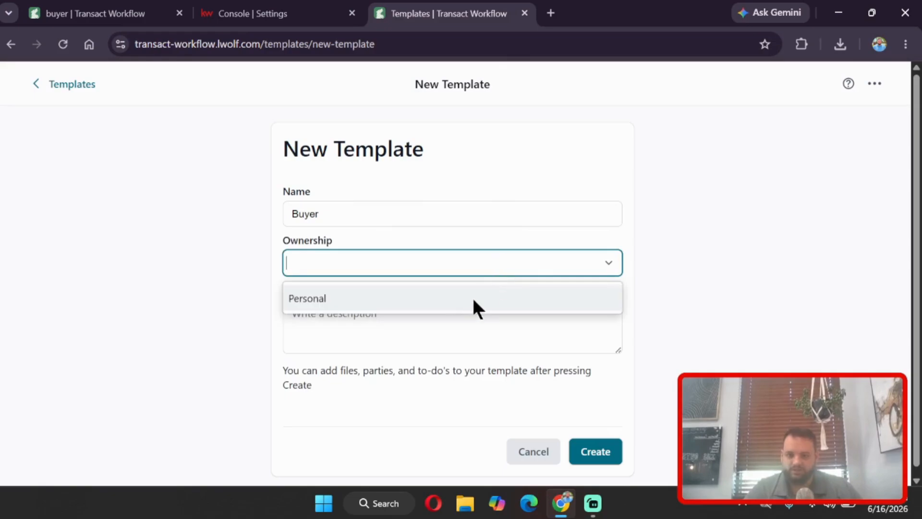
click(473, 300)
click(596, 456)
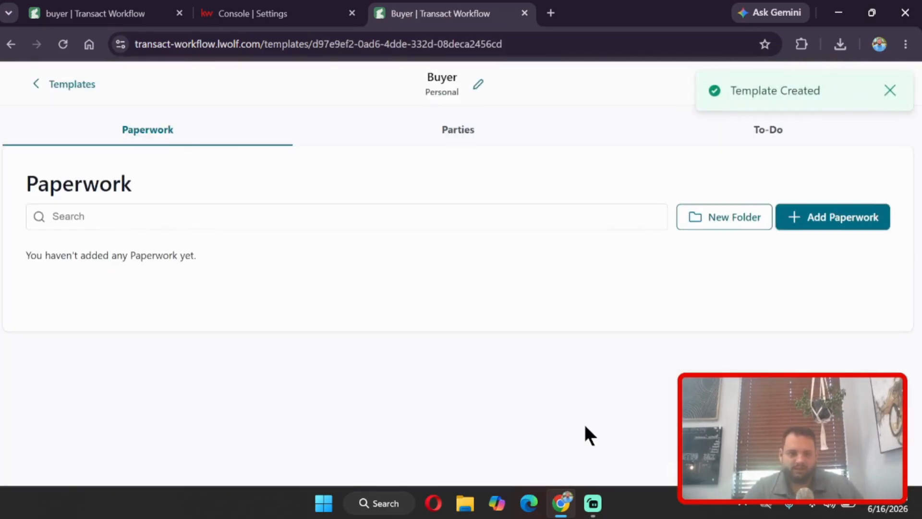
Start adding paperwork, search the form libraries for "Go", and add the GO Network Buyer Representation Rev. 06/26 form
click(833, 221)
click(329, 187)
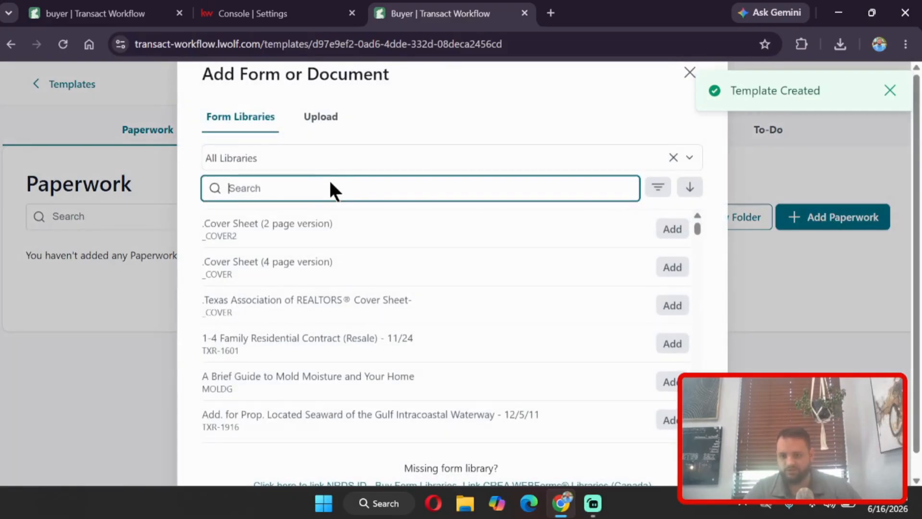
text(Go)
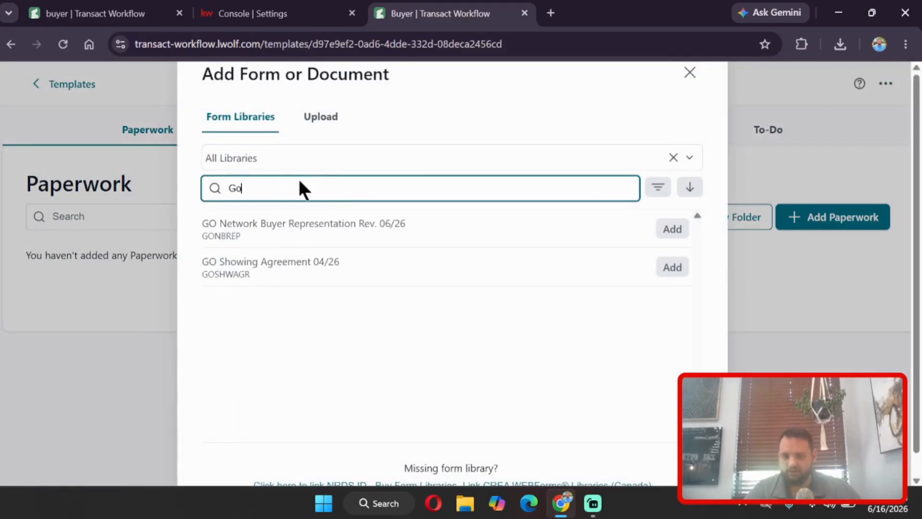
click(672, 230)
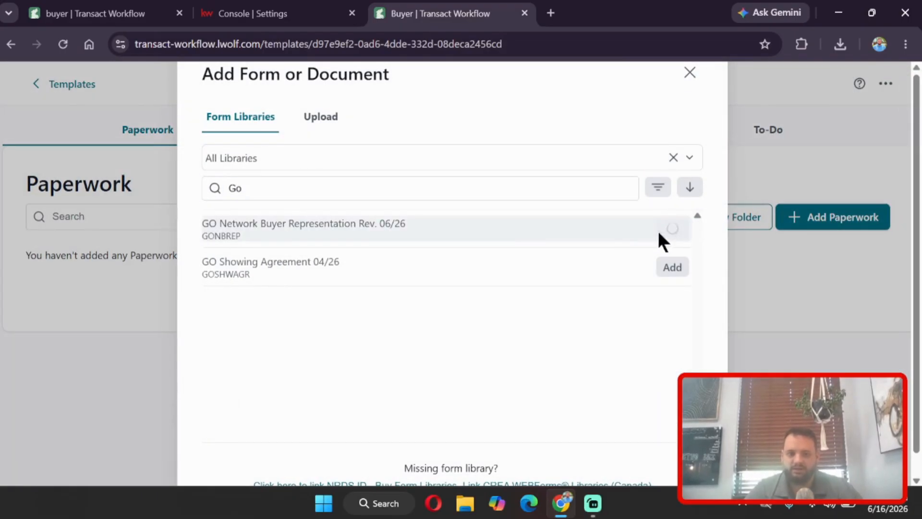
Search the form libraries for "iabs" and add the Information about Brokerage Services (Buyer/Tenant) - 11/25 form
click(312, 190)
key(ctrl+a)
key(BackSpace)
text(aibs)
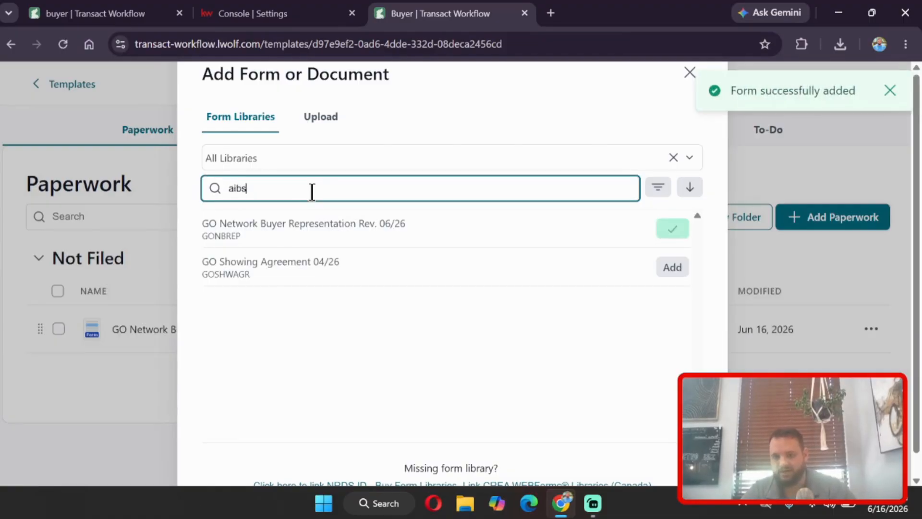
key(BackSpace)
key(BackSpace)
key(BackSpace)
key(BackSpace)
text(iabs)
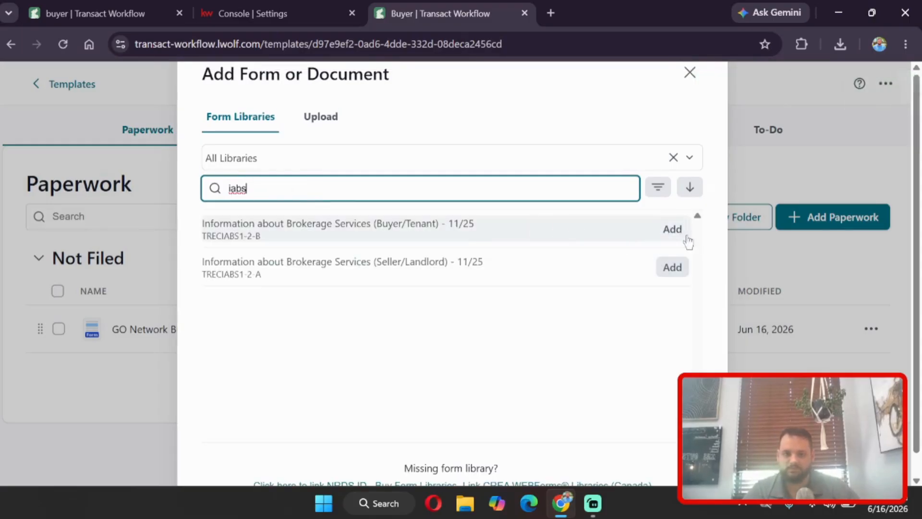
click(670, 230)
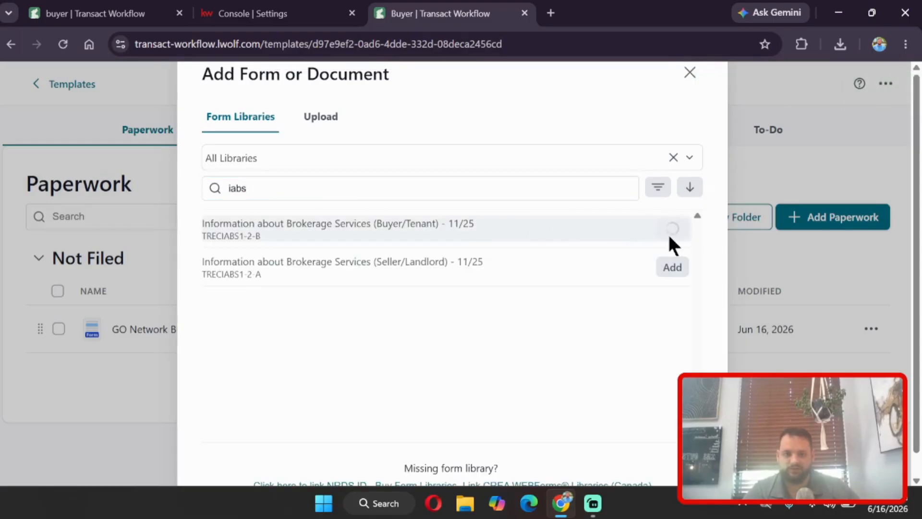
Search the form libraries for "wire fr" and add the Wire Fraud Warning (Buyer) - 2/18 form
click(469, 189)
key(BackSpace)
key(BackSpace)
key(BackSpace)
key(BackSpace)
text(wire fr)
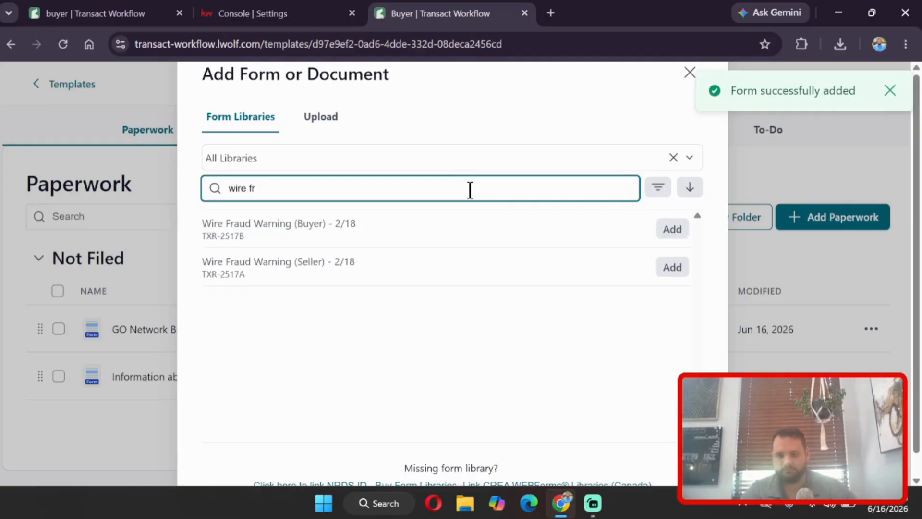
click(680, 229)
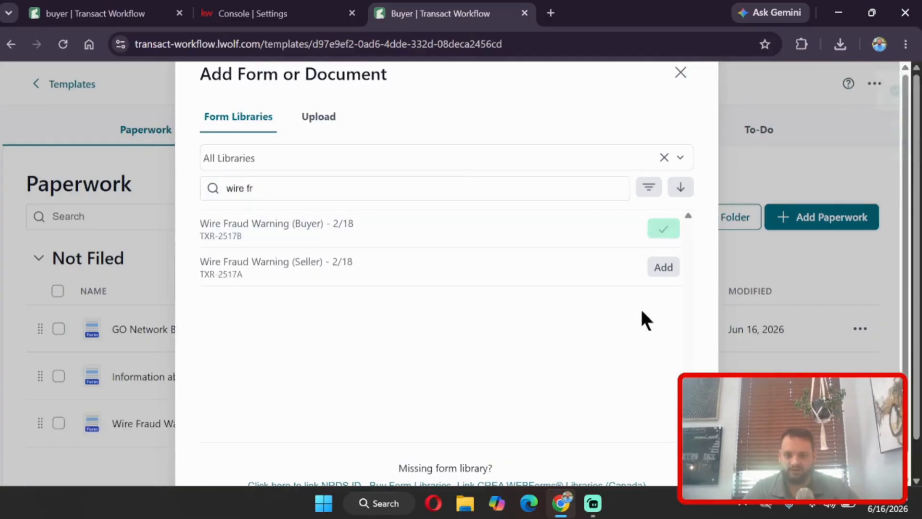
Search the form libraries for "1-4", add the 1-4 Family Residential Contract (Resale) - 11/24, and return to the template's paperwork list
double_click(326, 188)
key(ctrl+a)
key(BackSpace)
text(1-4)
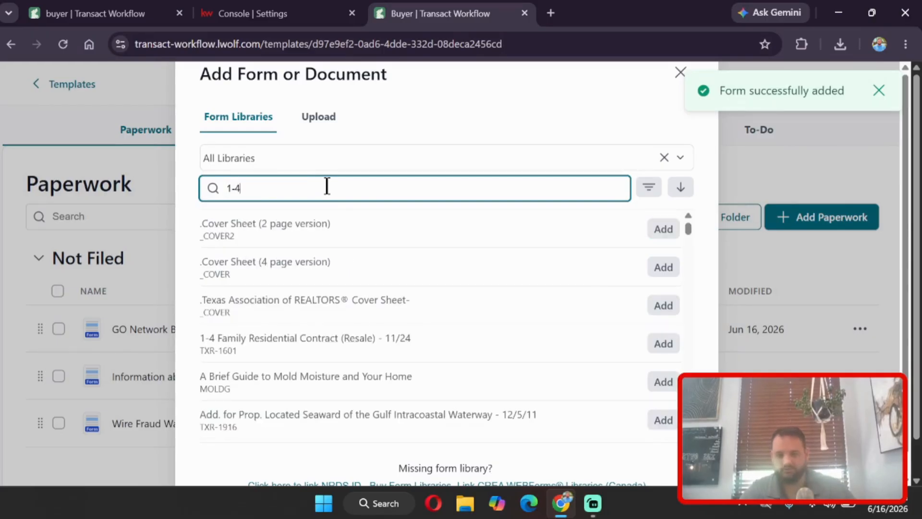
click(675, 242)
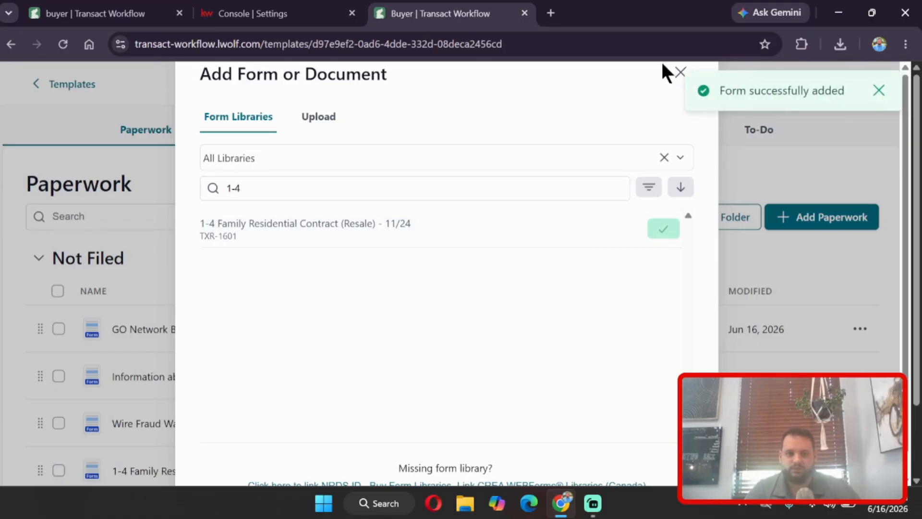
click(681, 72)
Try to move the Information about Brokerage Services (Buyer/Tenant) form above the GO Network Buyer Representation form in the paperwork list
scroll(336, 217, down, 2)
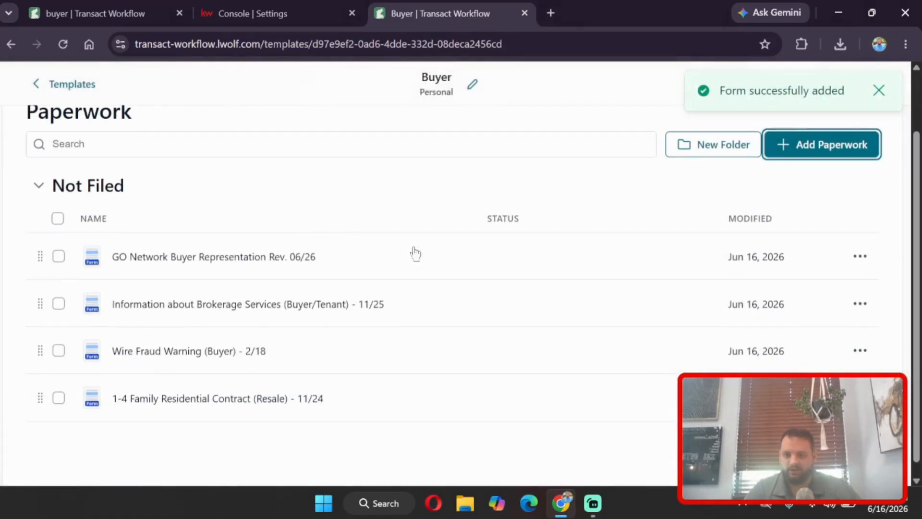
drag(38, 308, 28, 257)
drag(38, 300, 58, 267)
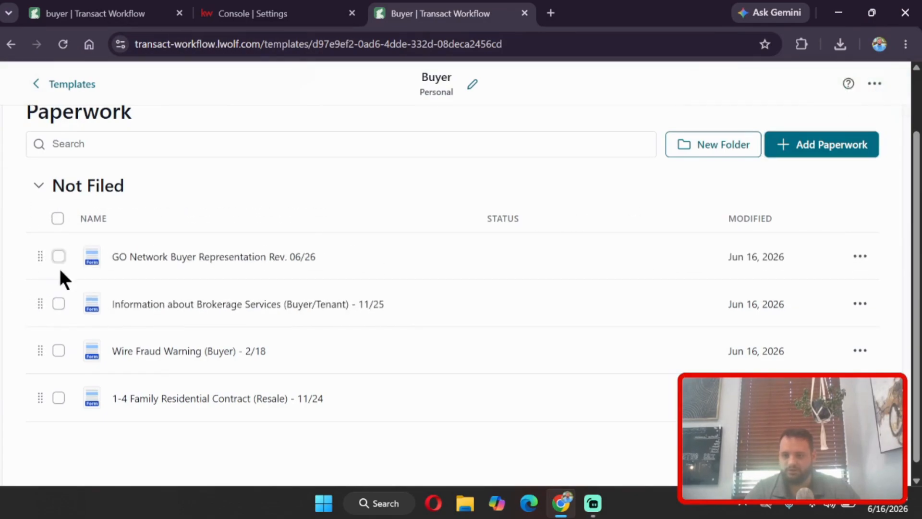
Preview the Information about Brokerage Services (Buyer/Tenant) form and return to the Buyer template's paperwork list
click(158, 307)
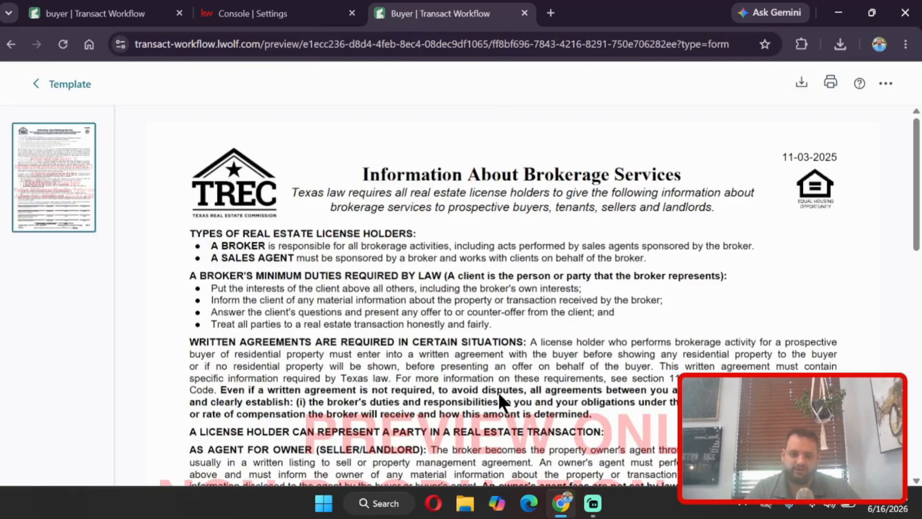
click(73, 85)
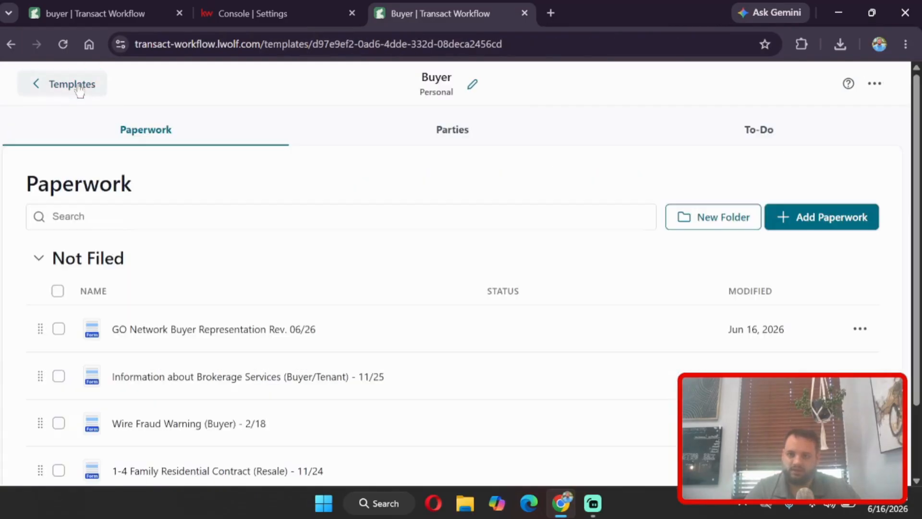
Examine the parties, appointment and compensation sections of the GO Network Buyer Representation form, and return to the overview of all templates
click(173, 329)
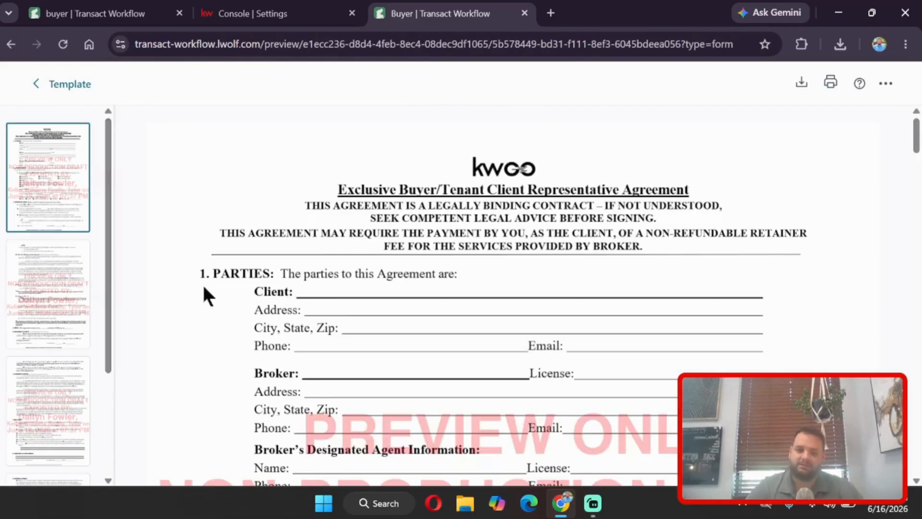
scroll(339, 304, down, 1)
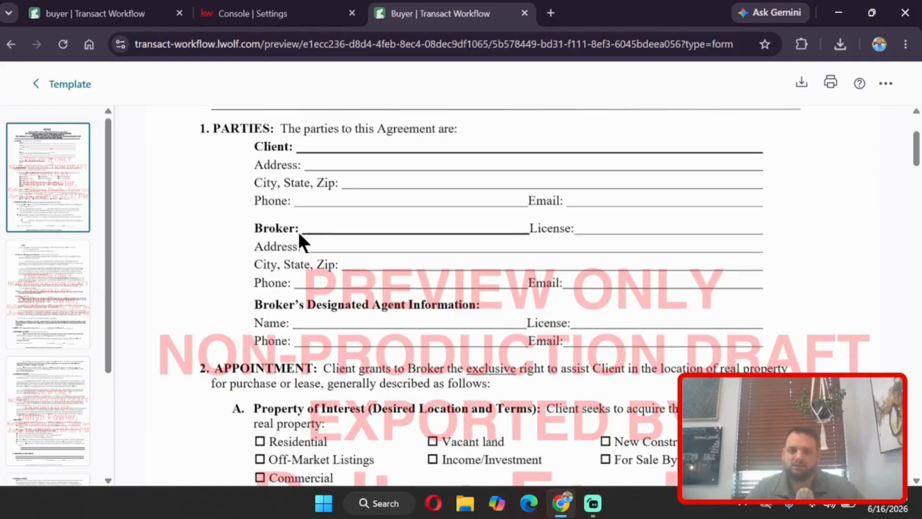
scroll(451, 270, down, 1)
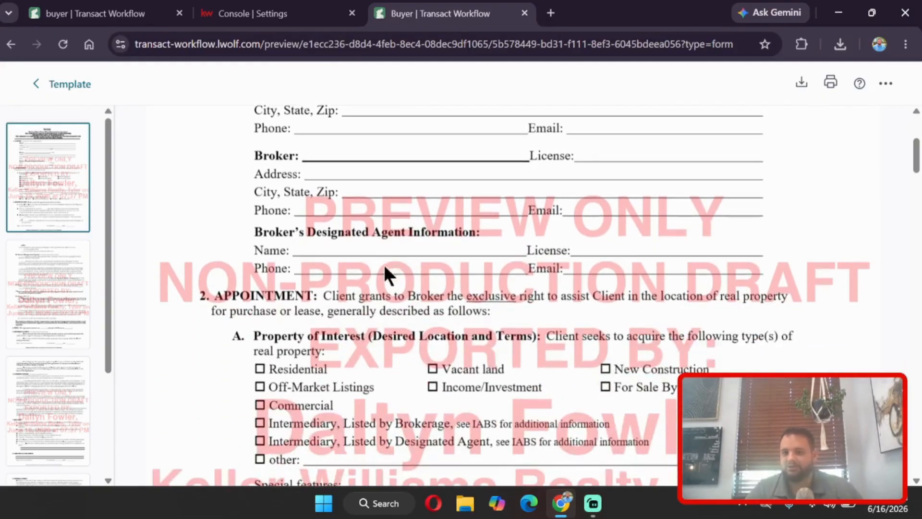
scroll(510, 278, down, 5)
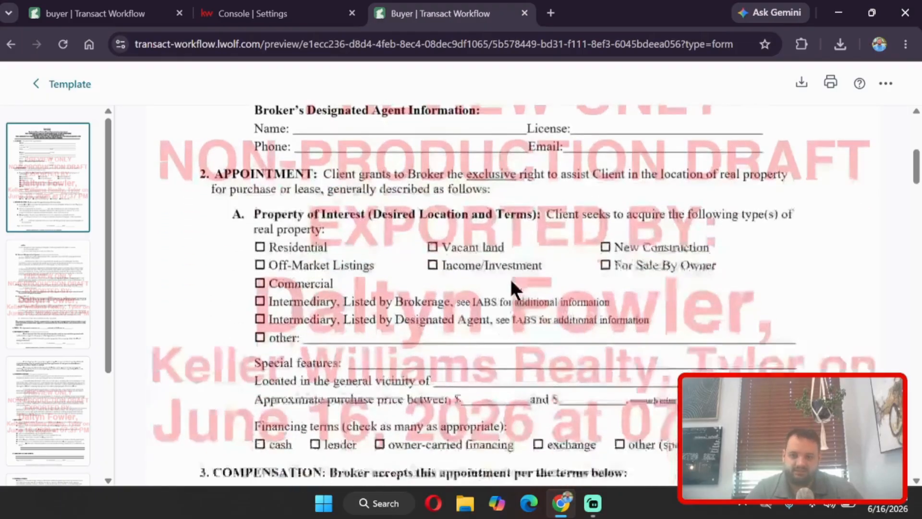
scroll(513, 287, up, 3)
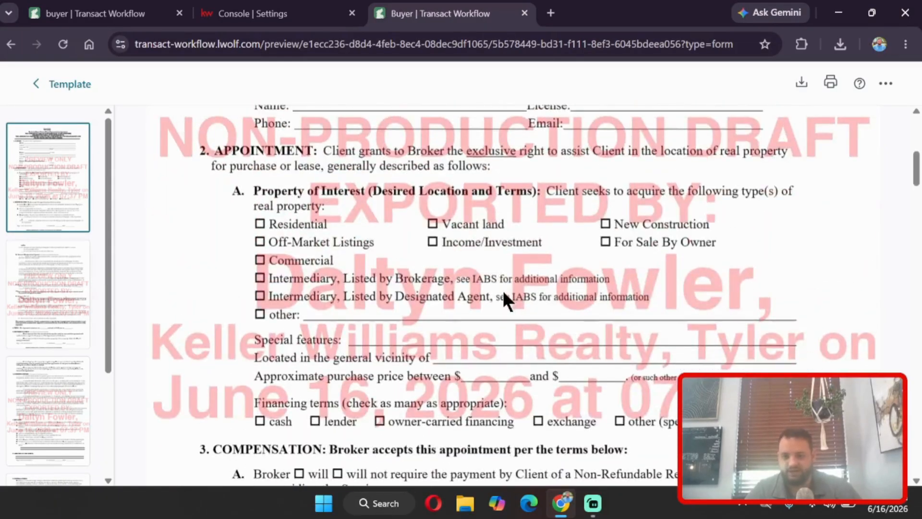
scroll(503, 291, down, 1)
scroll(503, 289, down, 2)
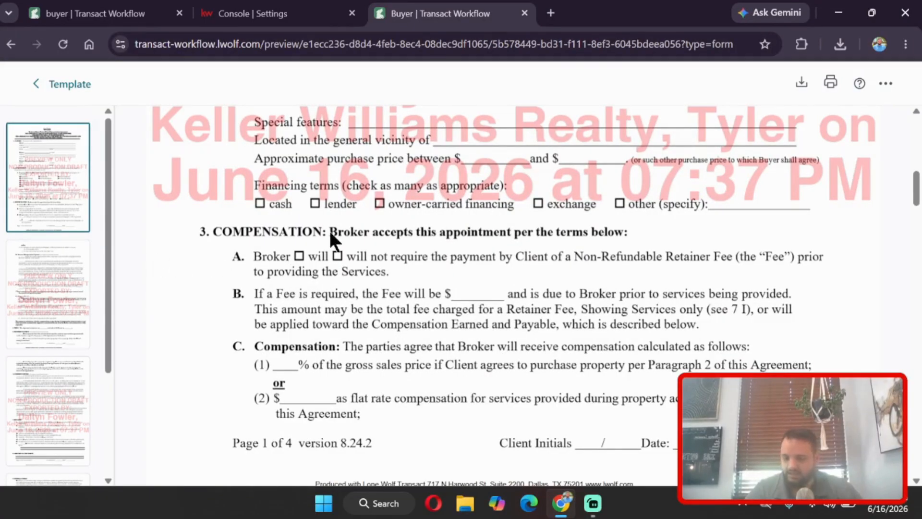
scroll(192, 334, down, 5)
scroll(209, 336, up, 7)
scroll(212, 331, up, 3)
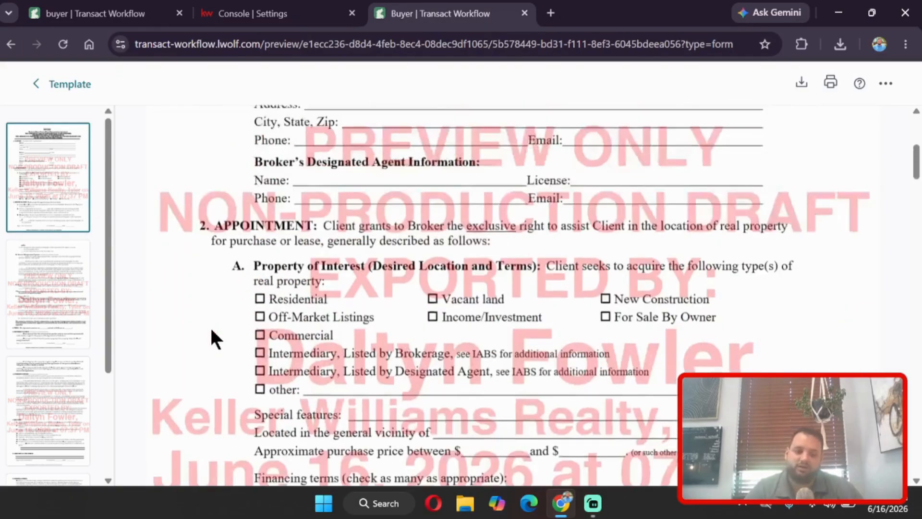
scroll(212, 331, up, 3)
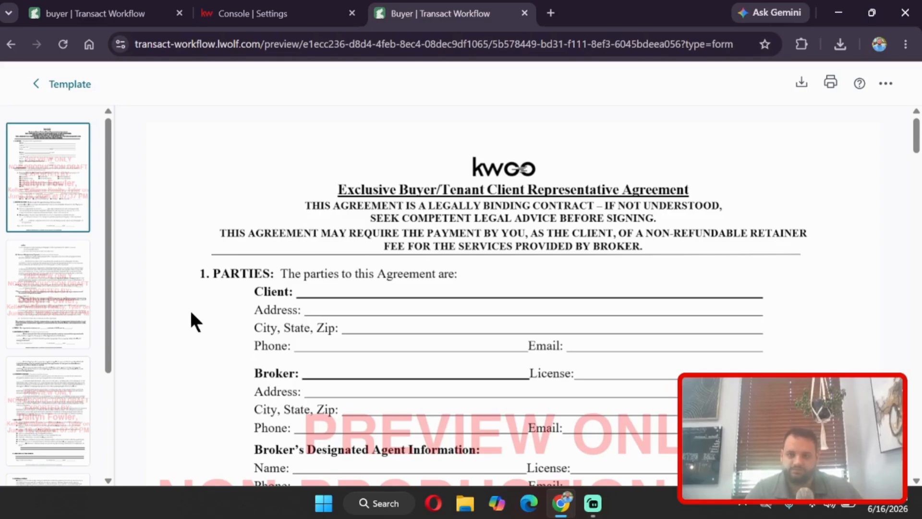
scroll(199, 317, down, 3)
scroll(200, 319, up, 3)
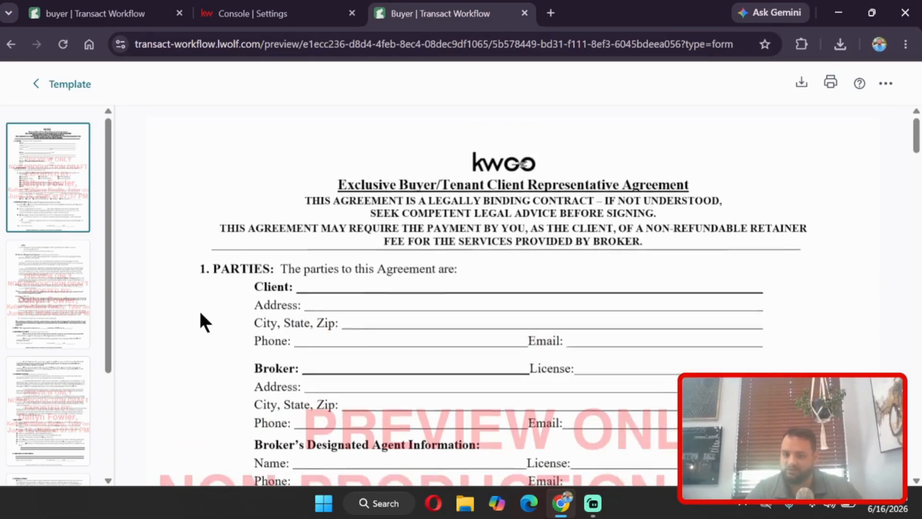
click(57, 86)
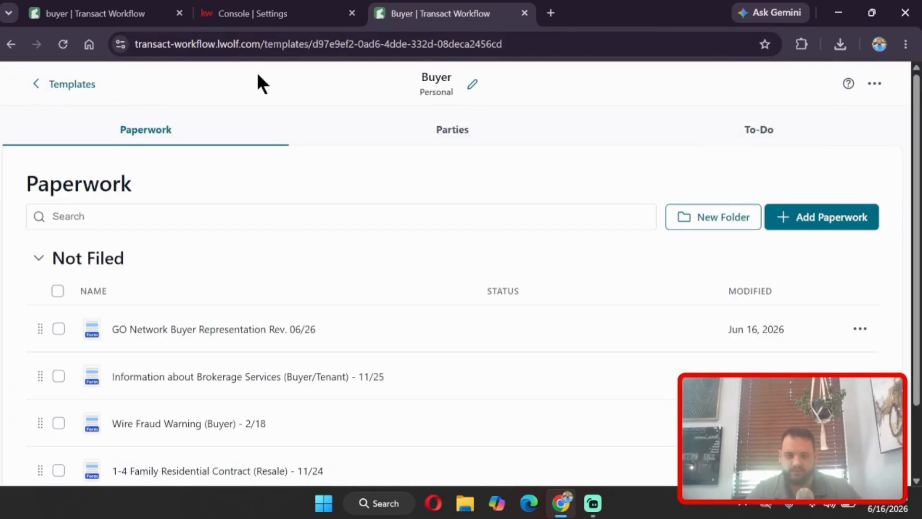
click(84, 94)
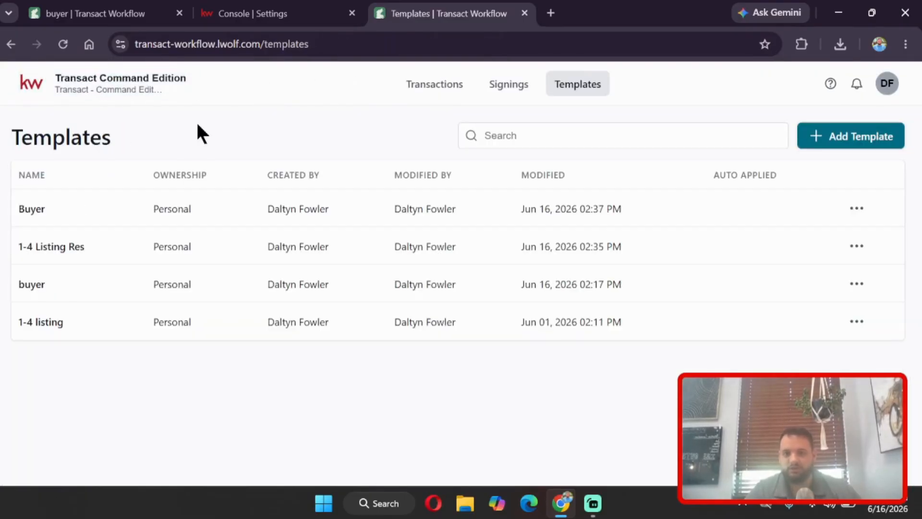